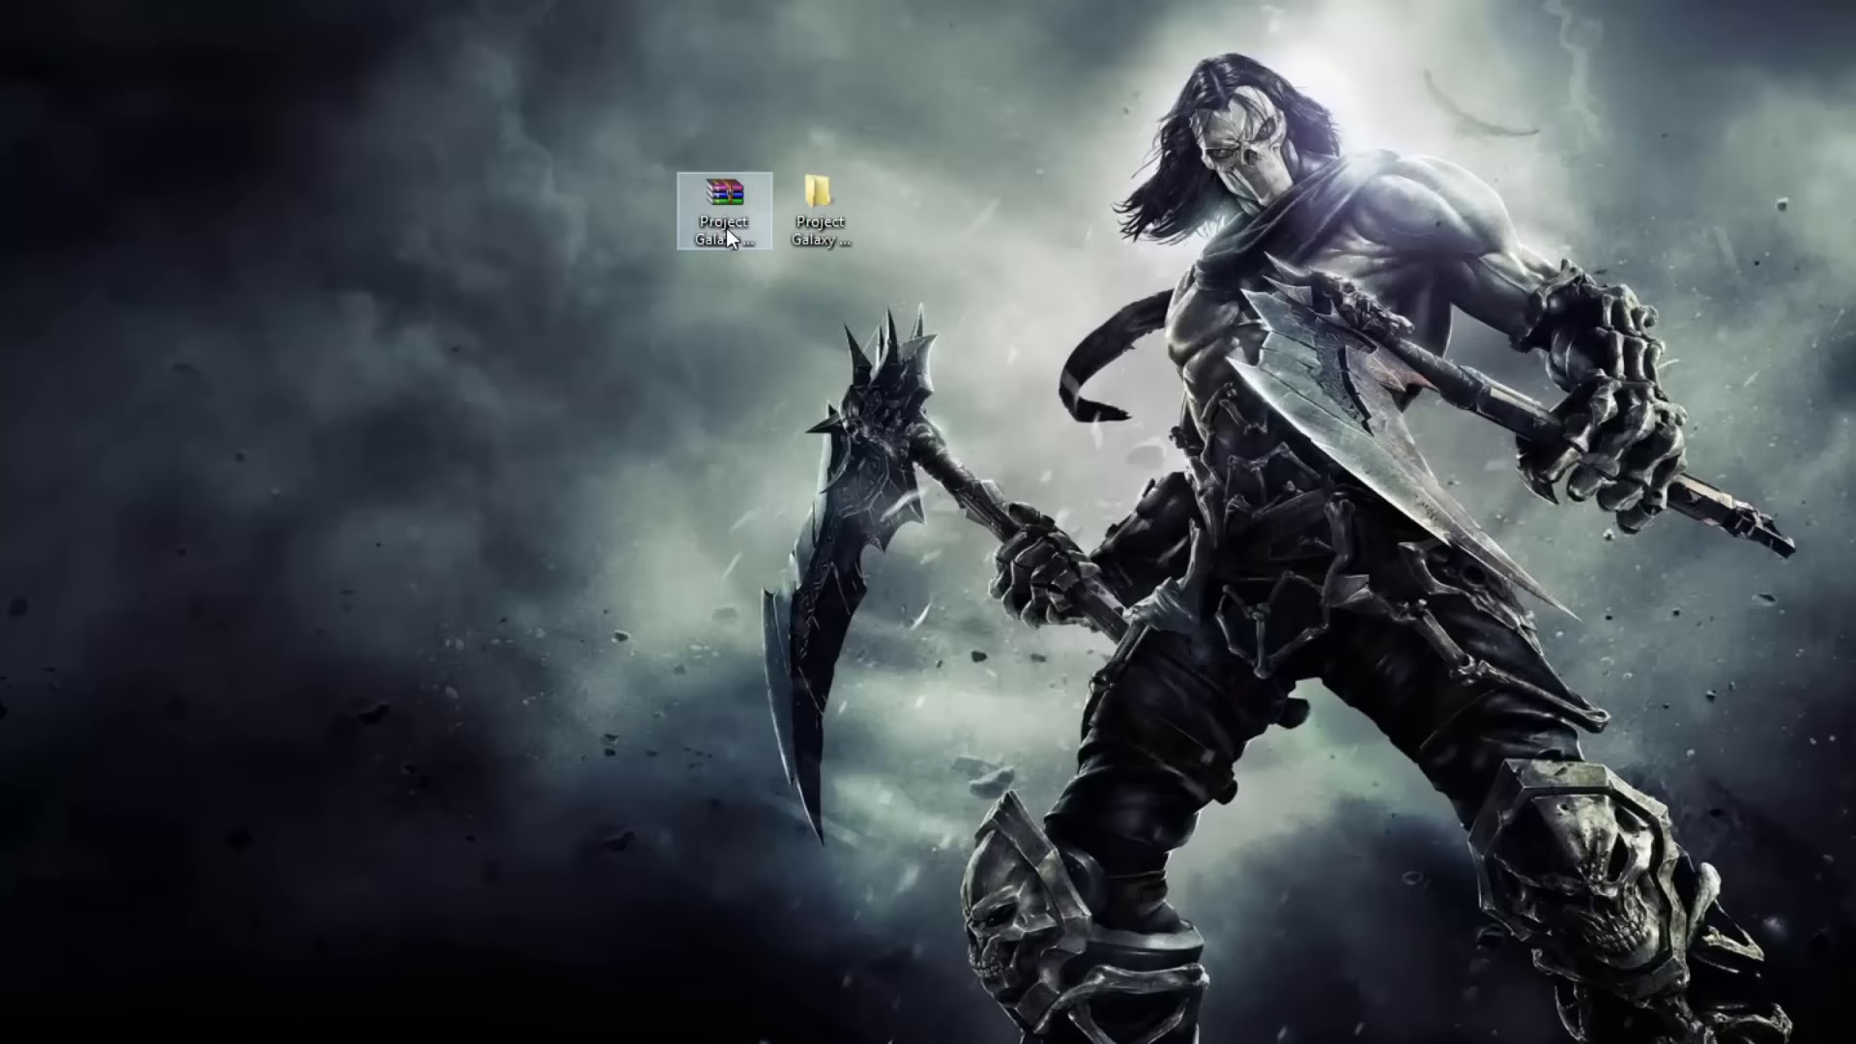
Extract the Project Galaxy template .rar onto the desktop with WinRAR's Extract Here.
{"action": "right_click", "coordinate": [718, 192]}
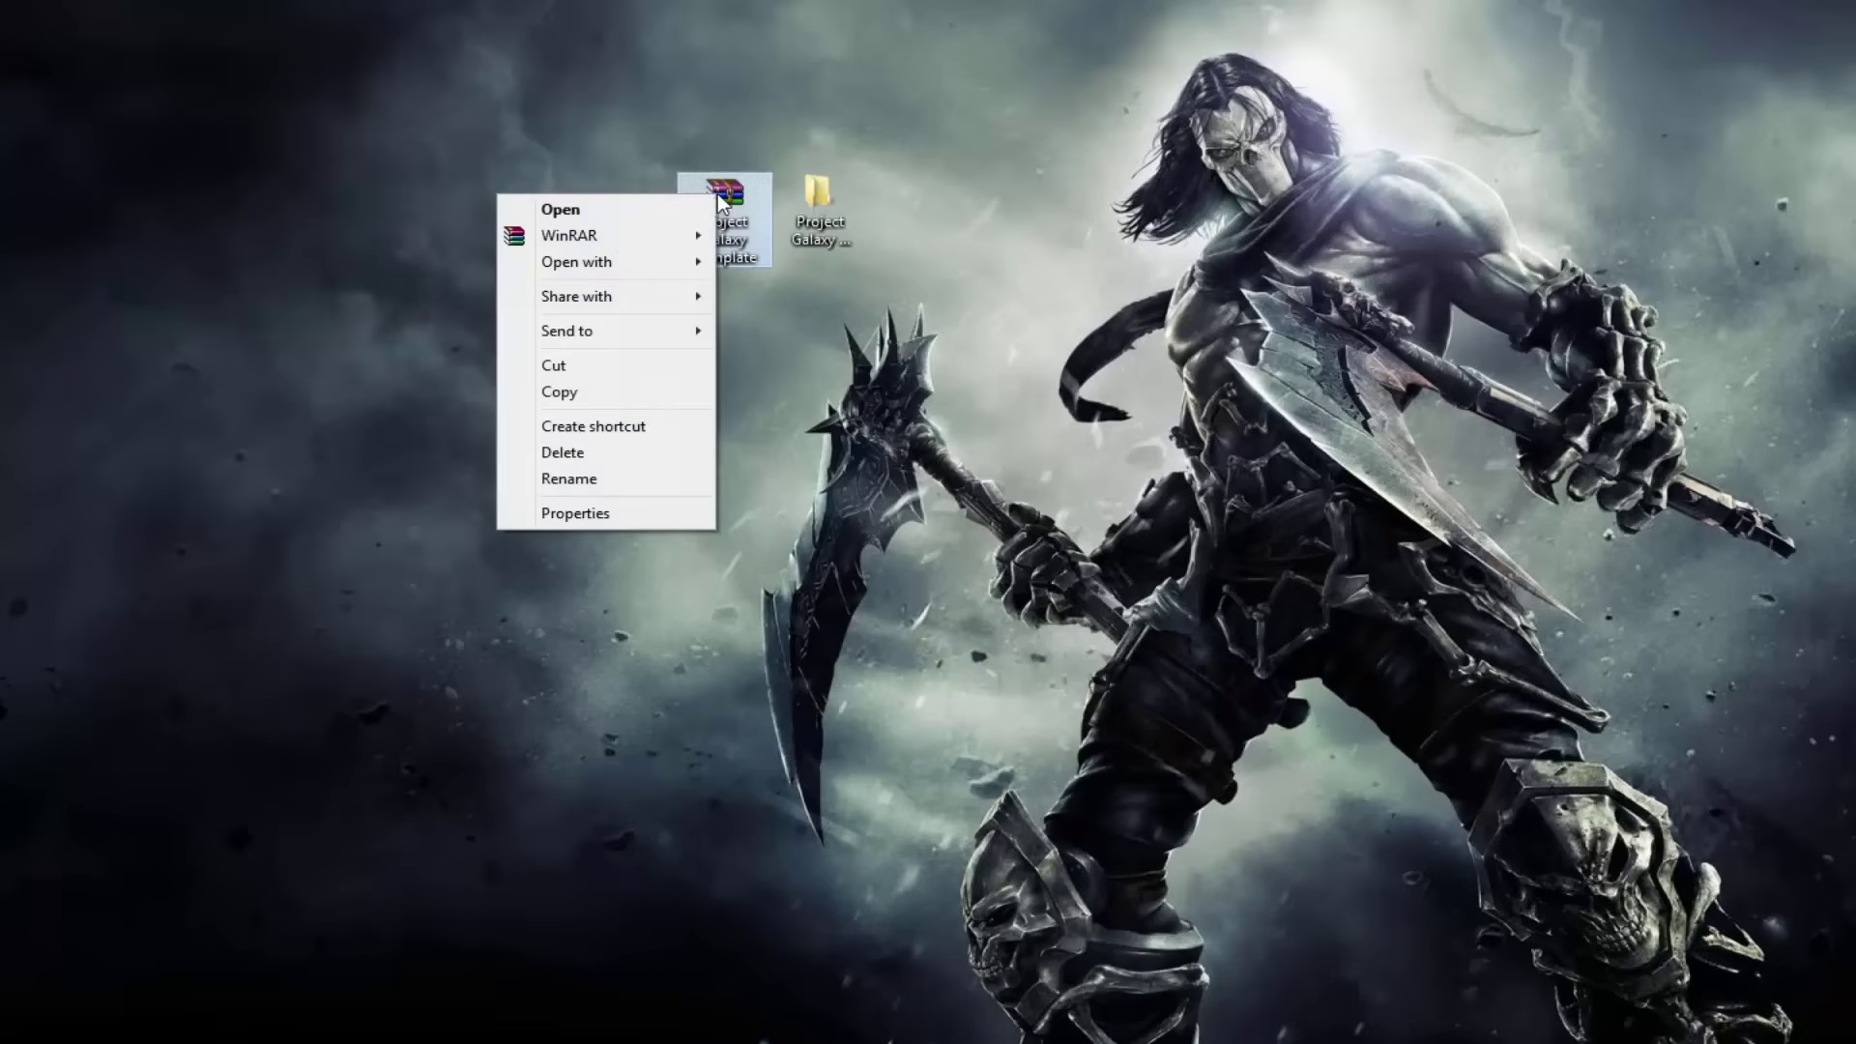
{"action": "mouse_move", "coordinate": [568, 235]}
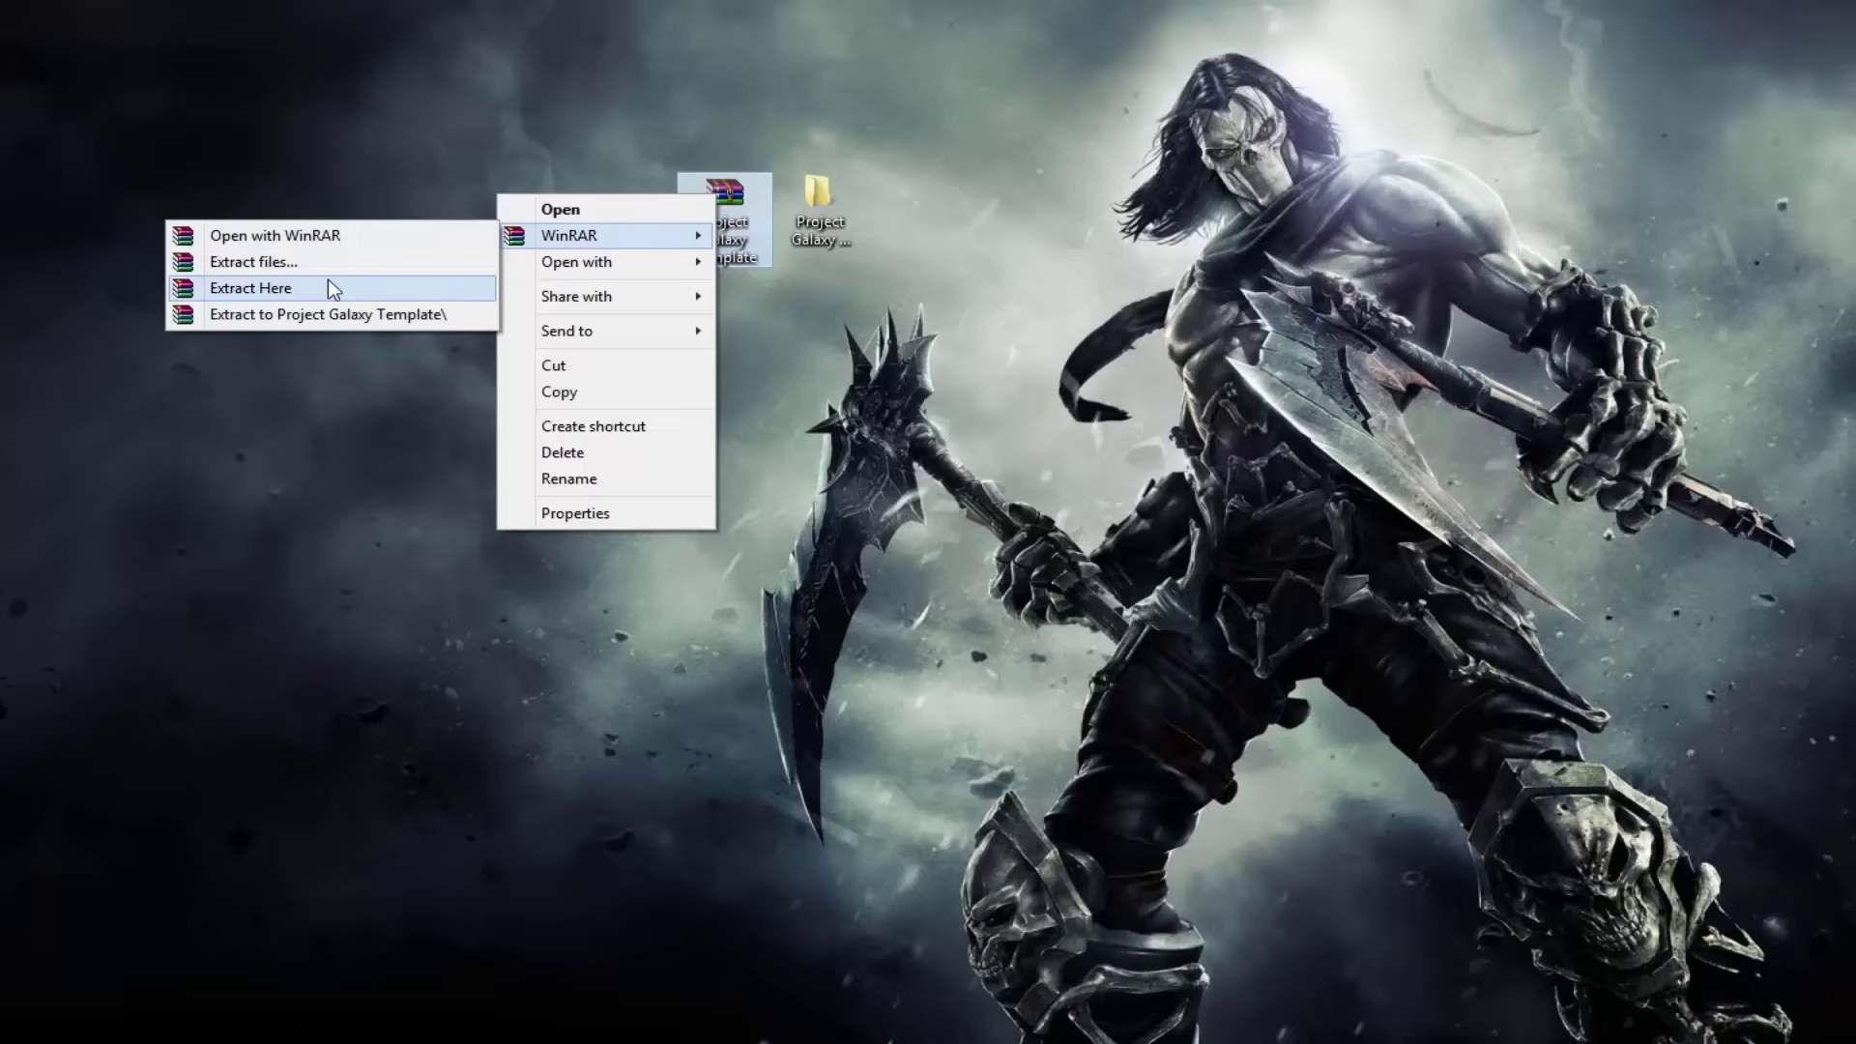
{"action": "left_click", "coordinate": [322, 289]}
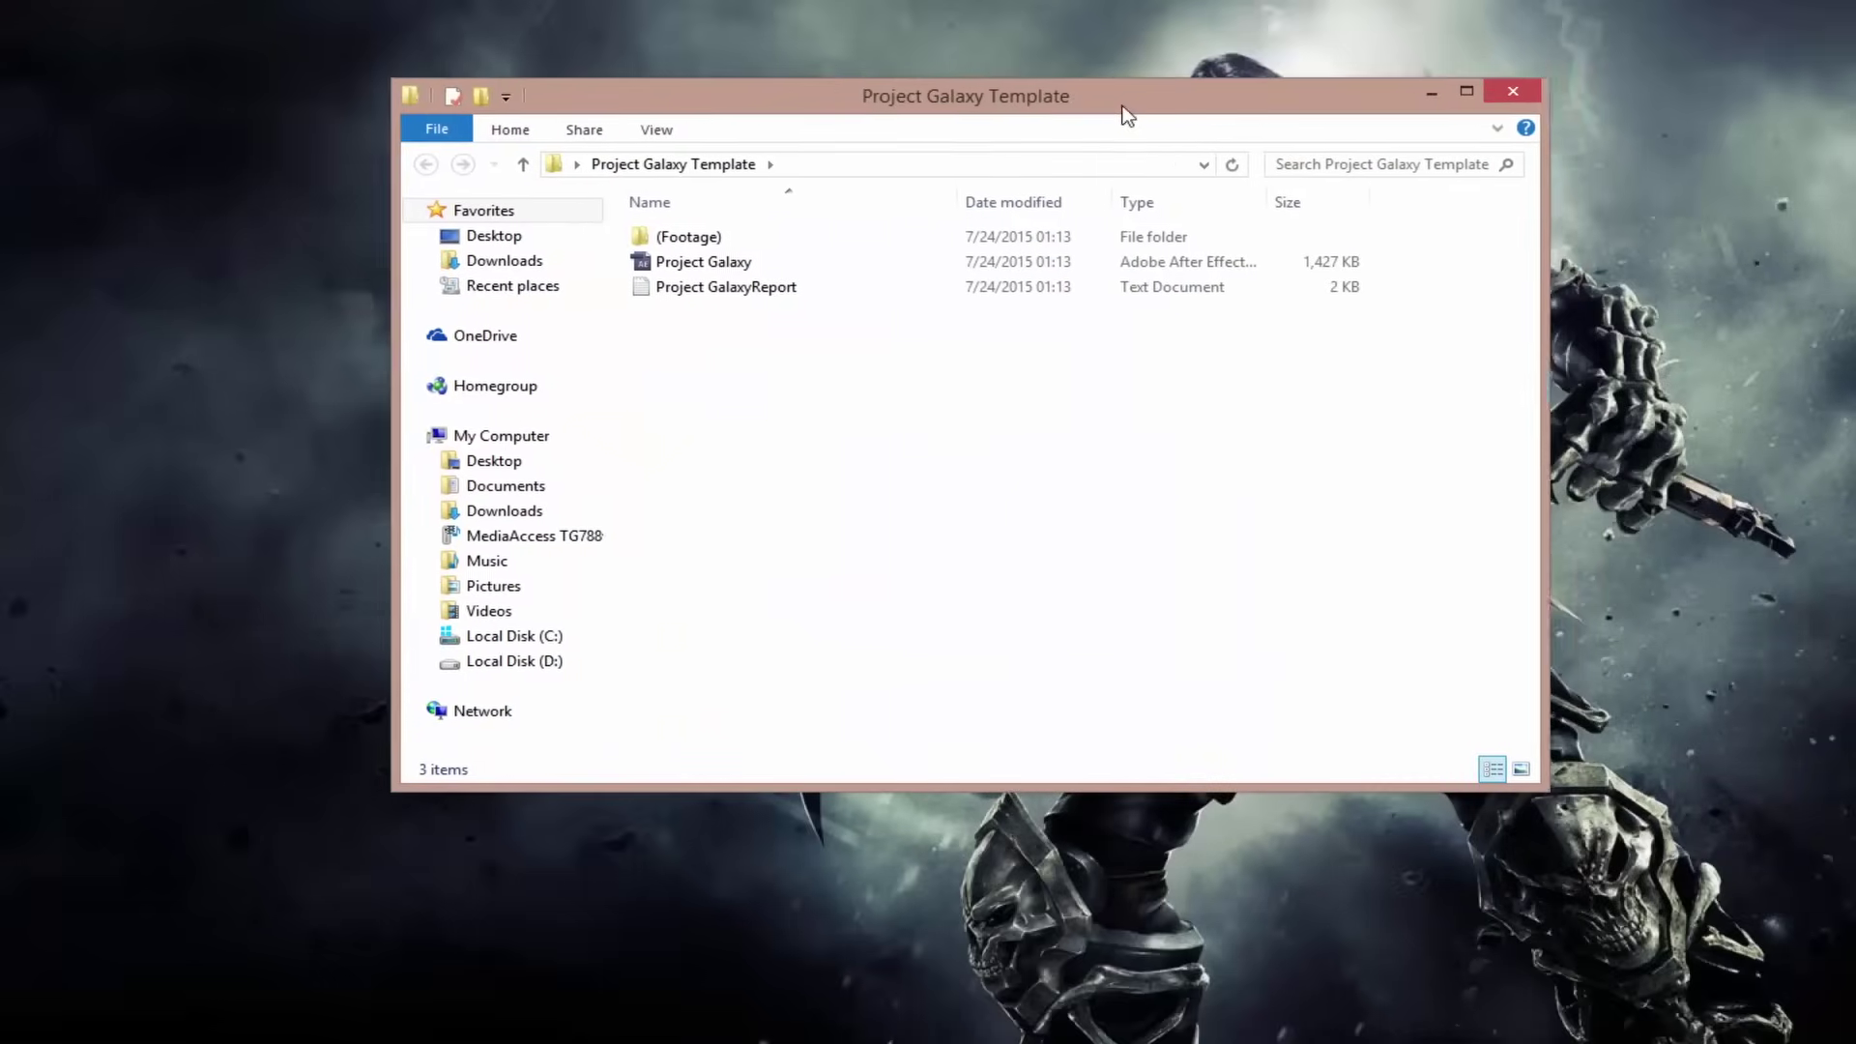
Browse the Project Galaxy Template folder and its (Footage) subfolder, then return to the template folder.
{"action": "left_click_drag", "start_coordinate": [1367, 113], "coordinate": [1090, 113]}
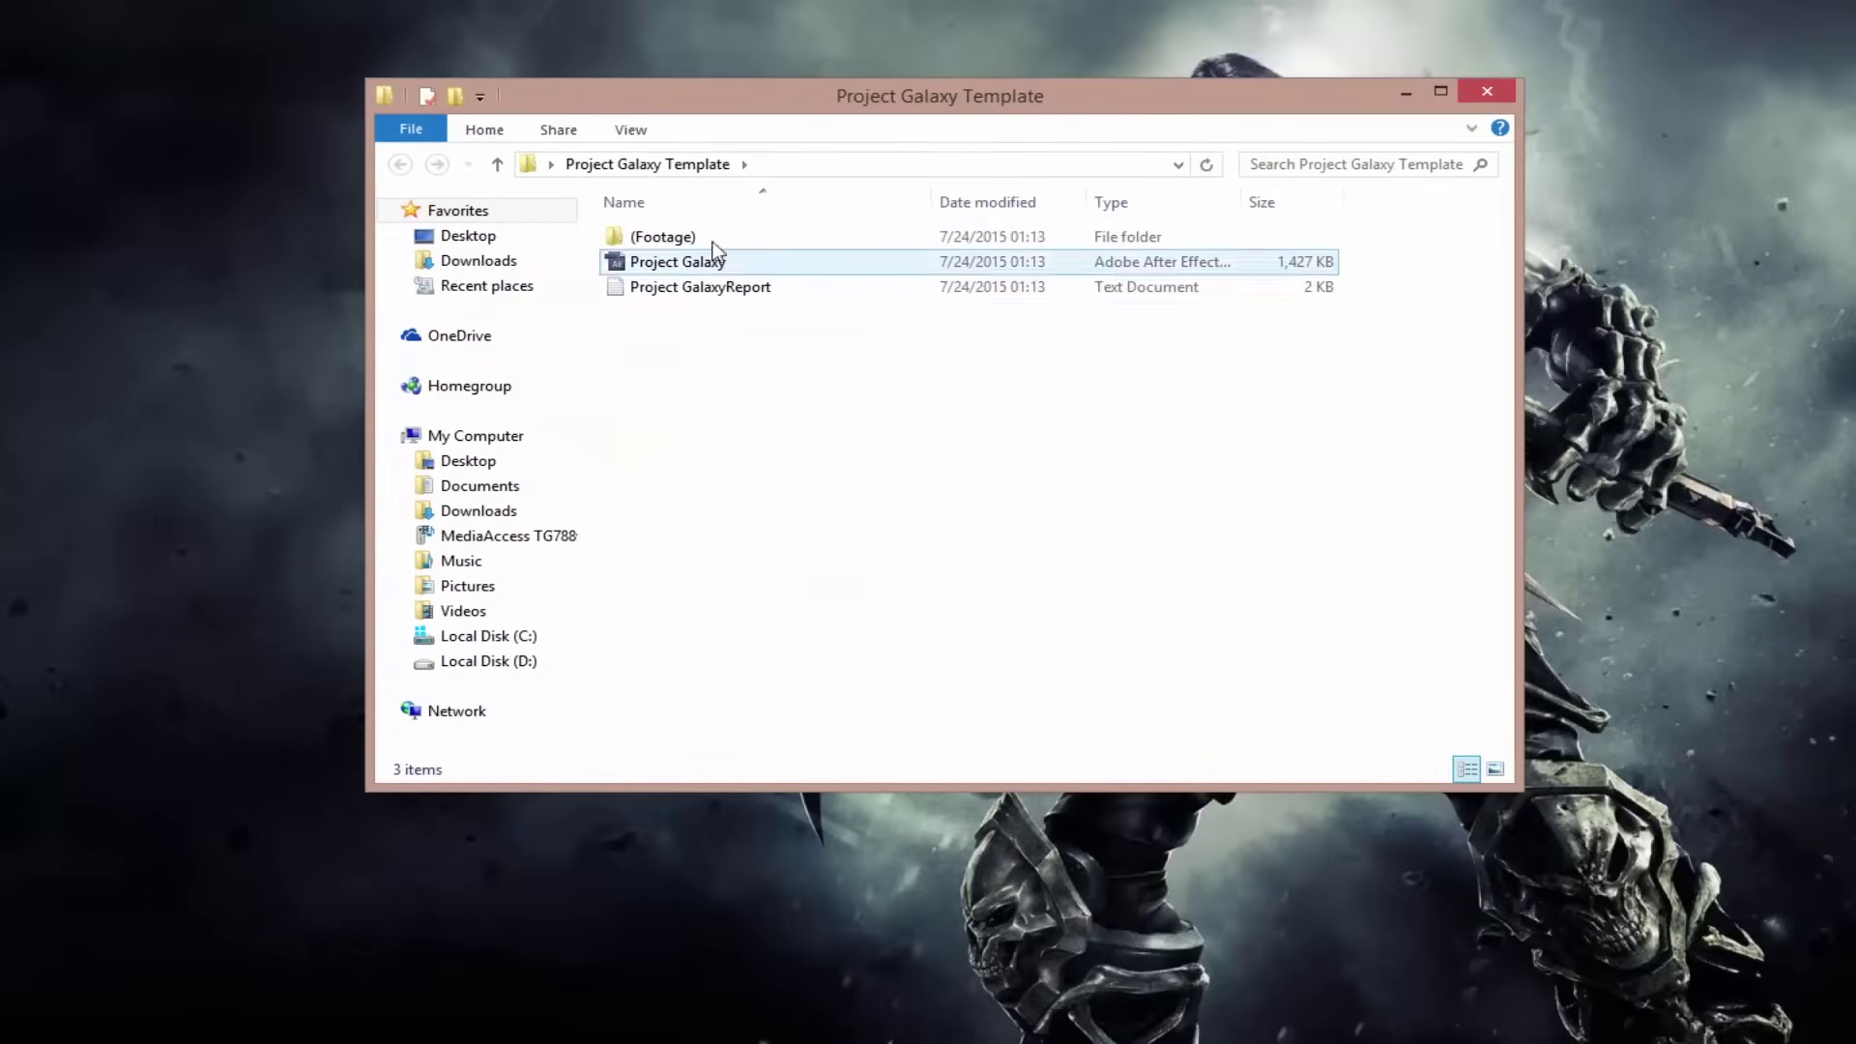
{"action": "left_click", "coordinate": [703, 262]}
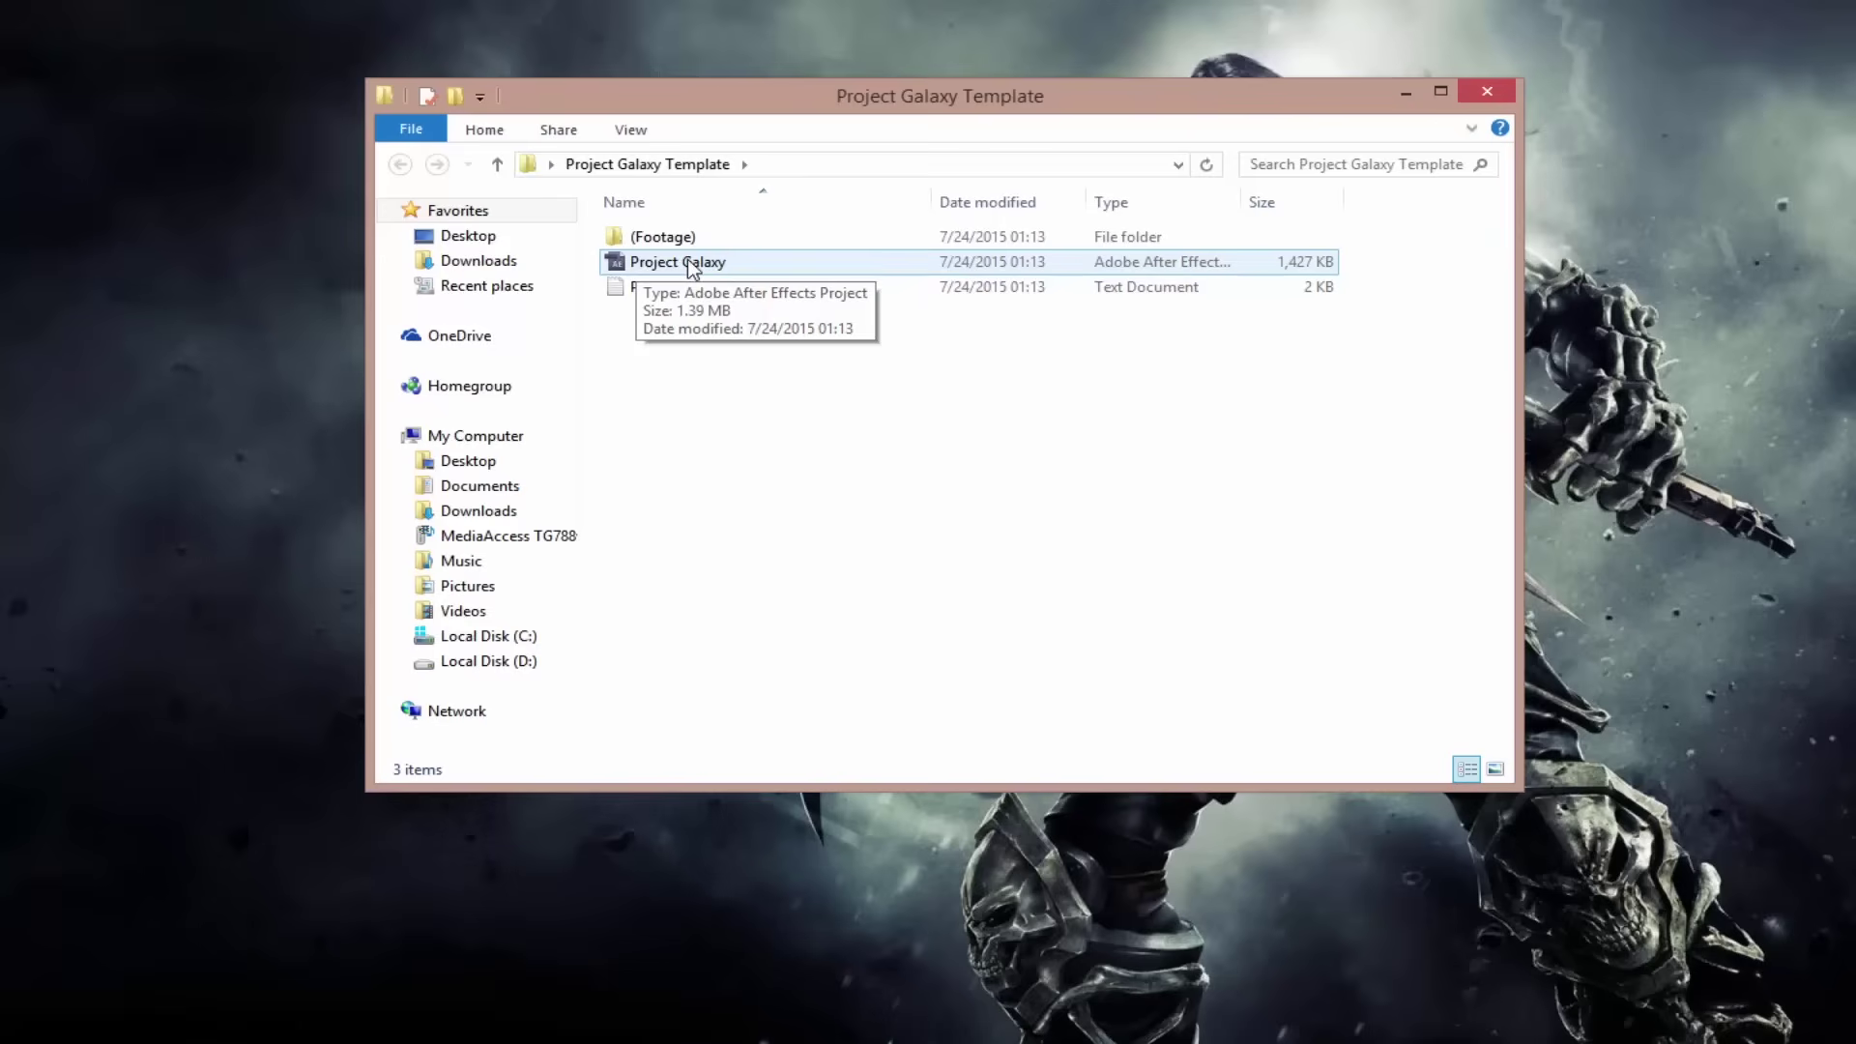
{"action": "left_click", "coordinate": [672, 244]}
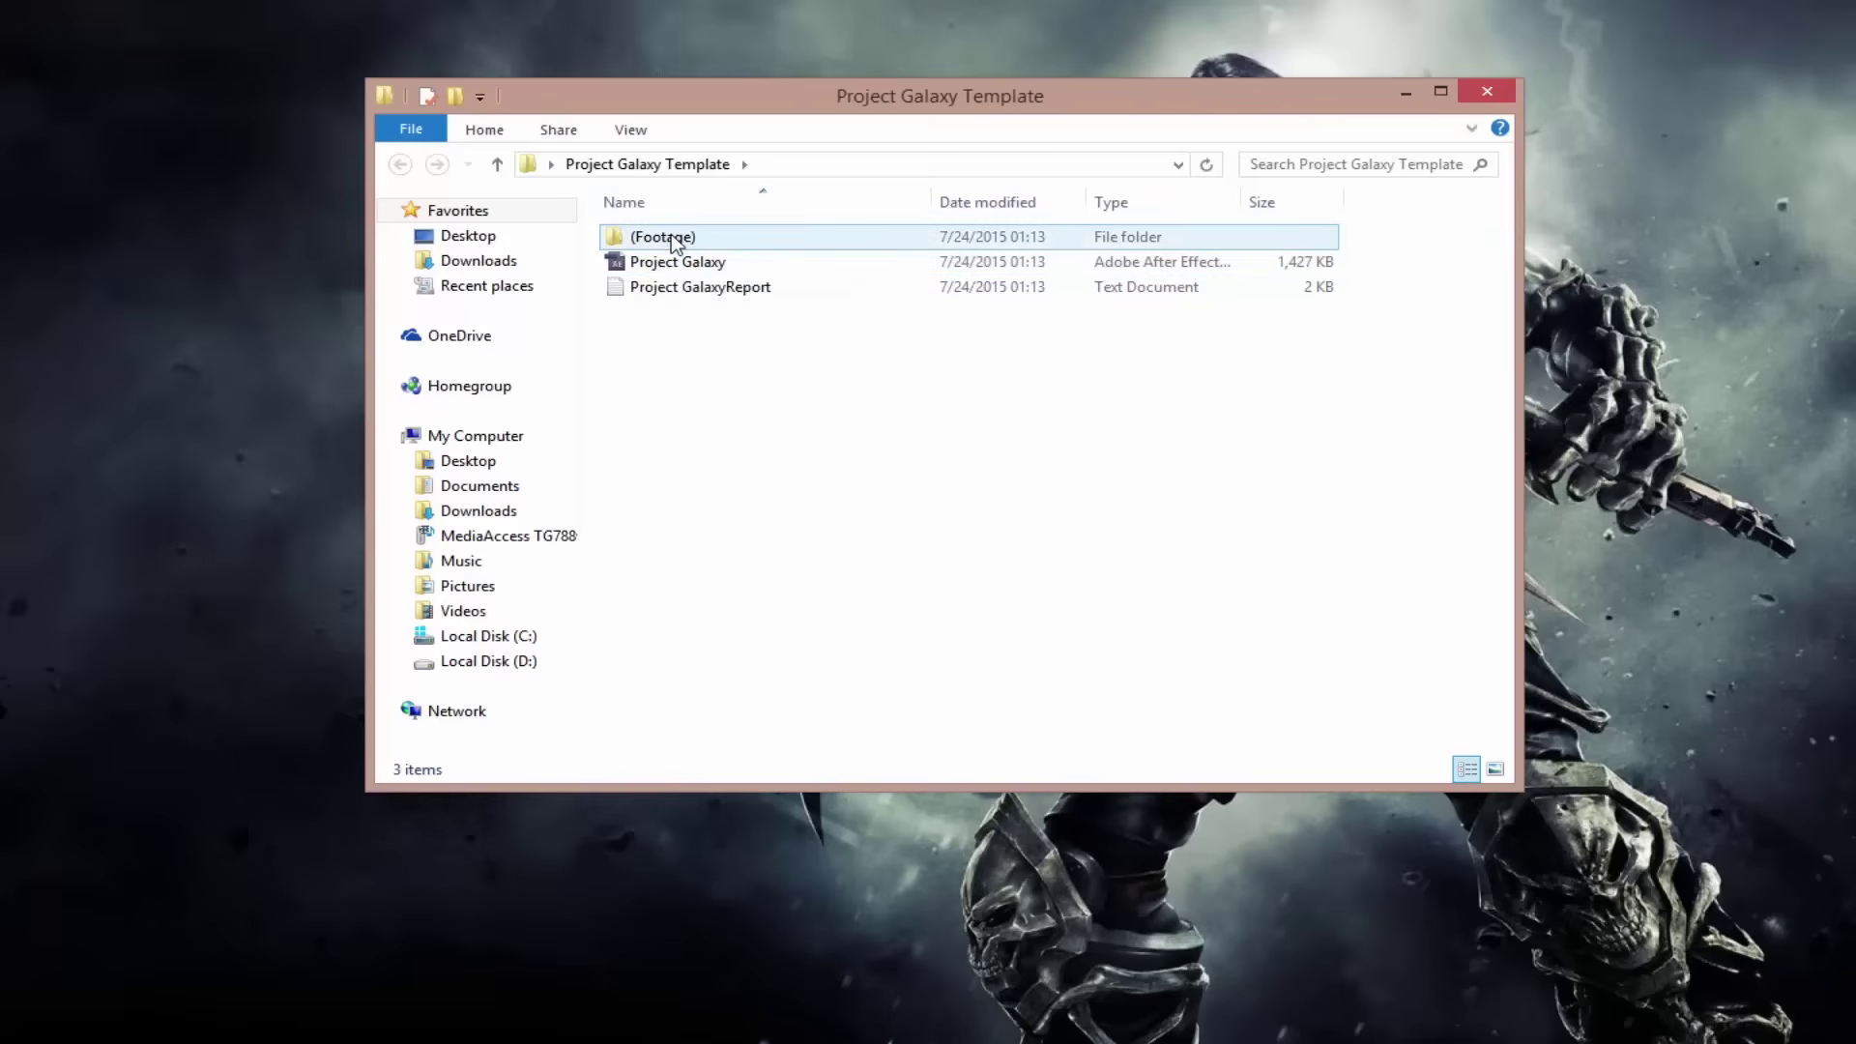
{"action": "double_click", "coordinate": [672, 239]}
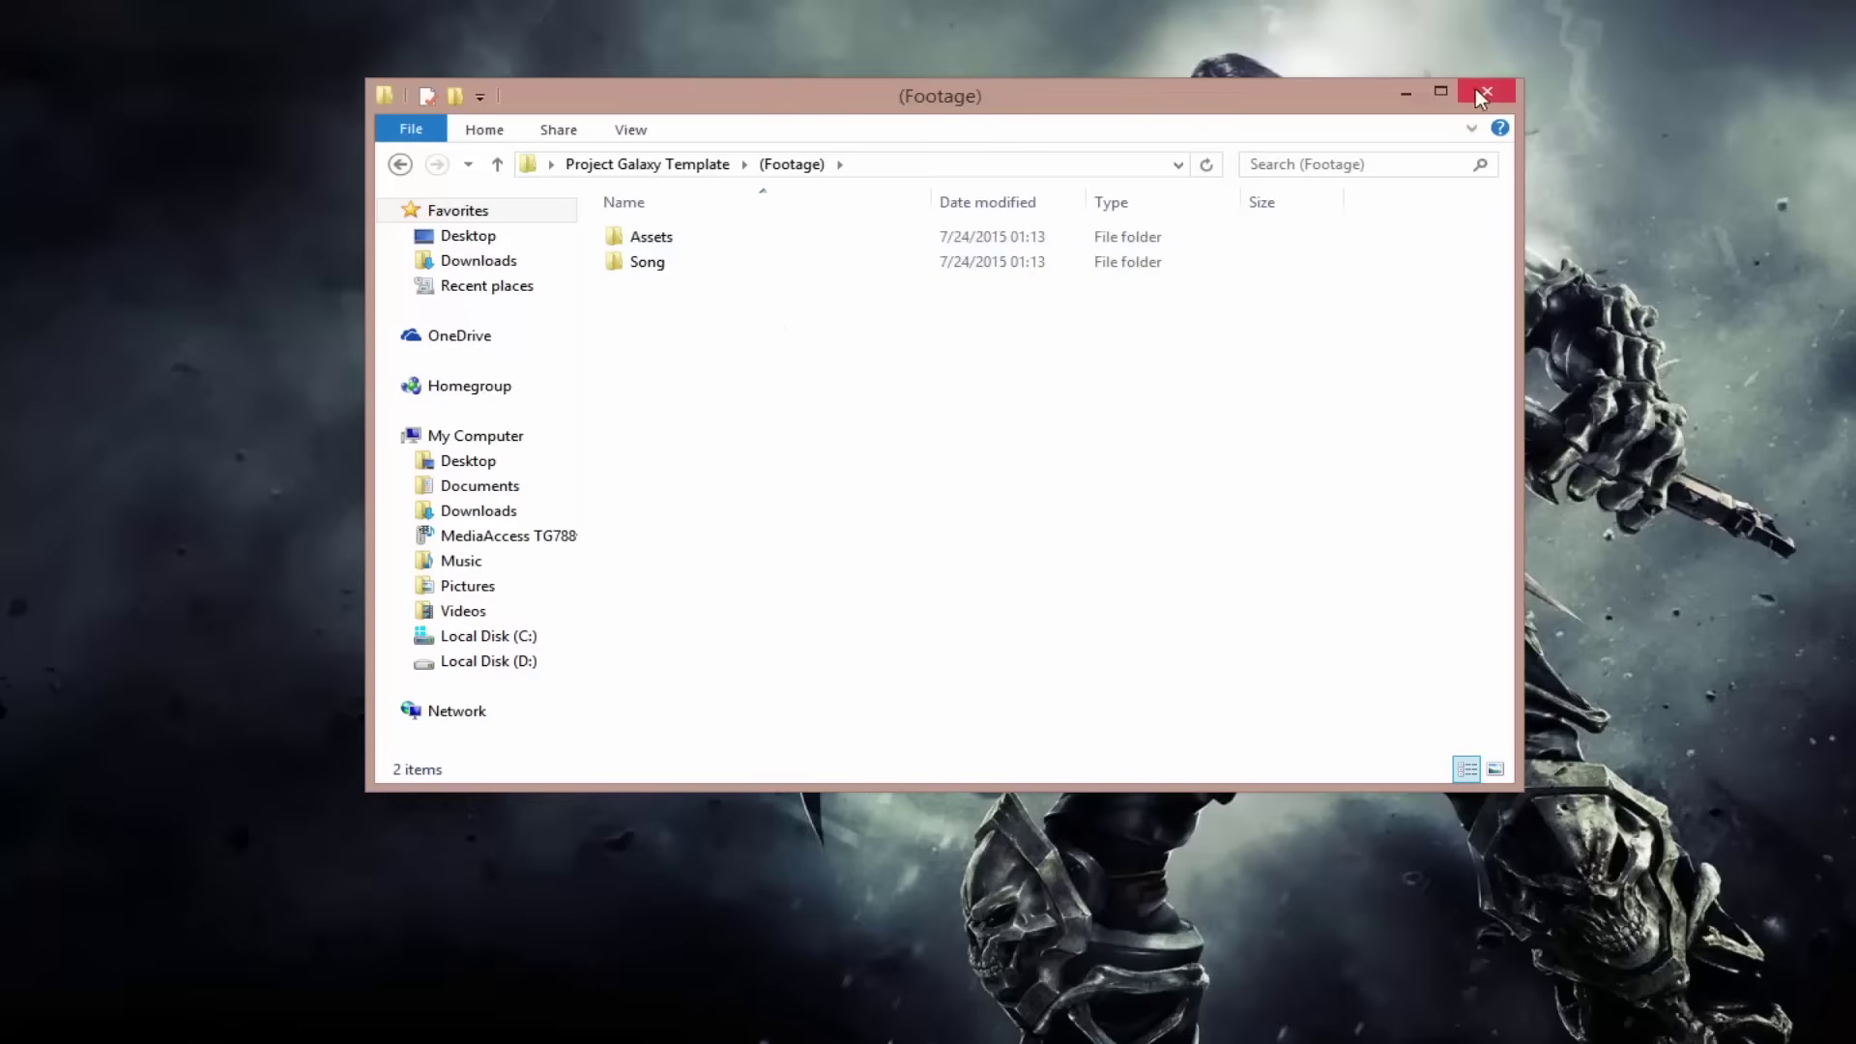
{"action": "left_click", "coordinate": [400, 165]}
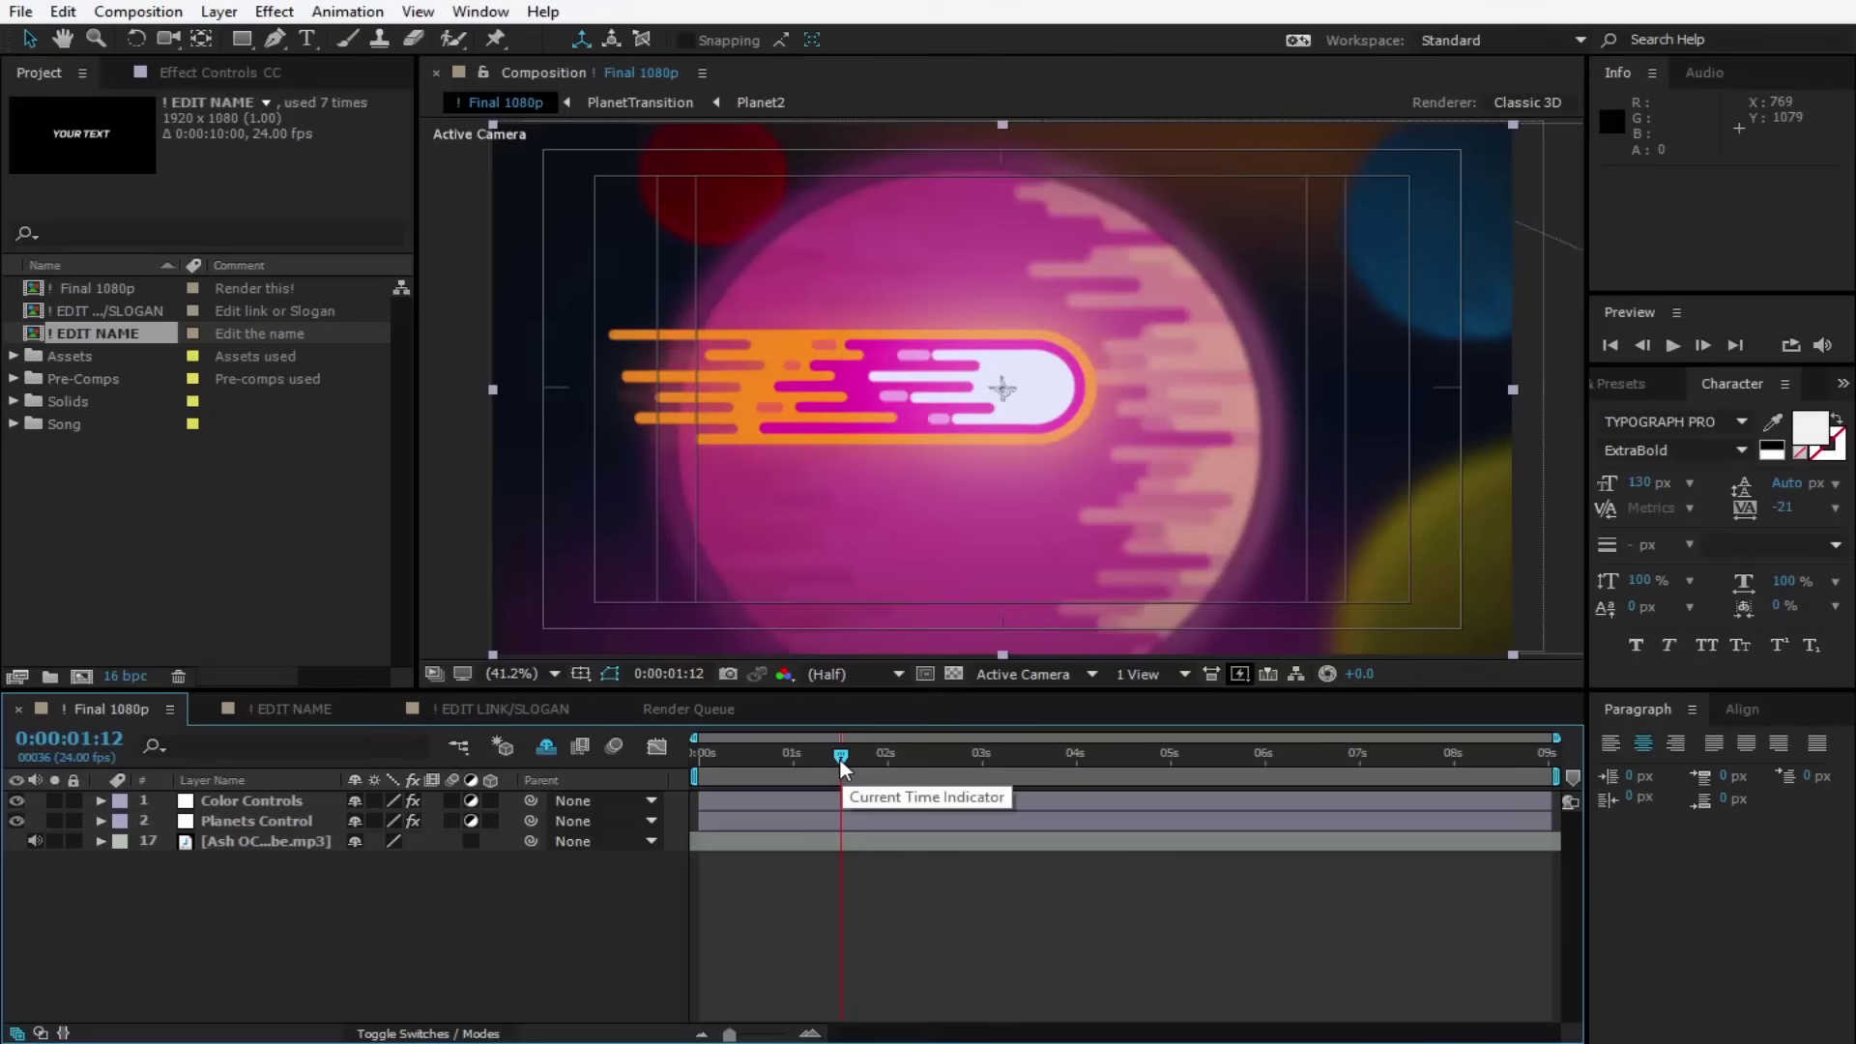
Move the Final 1080p playhead to about 0:00:05:12 and open the EDIT NAME comp.
{"action": "left_click_drag", "start_coordinate": [842, 766], "coordinate": [1221, 766]}
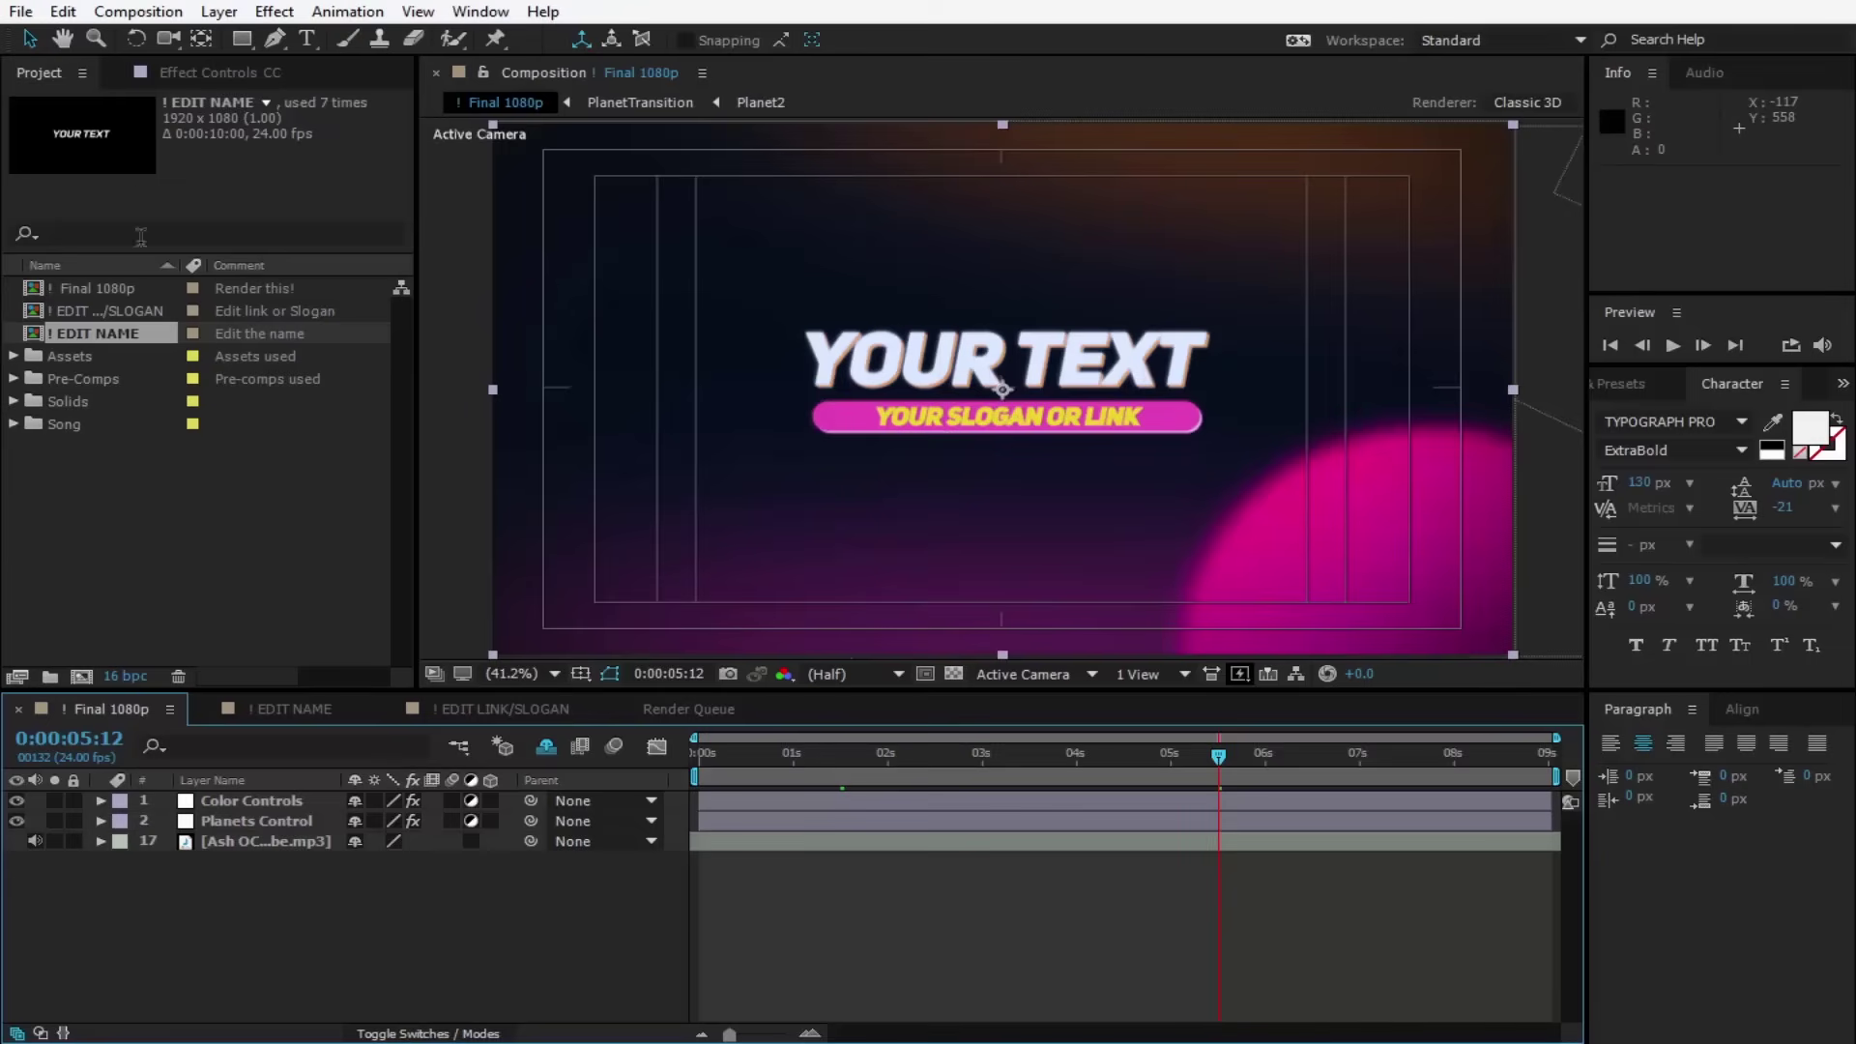
{"action": "double_click", "coordinate": [108, 341]}
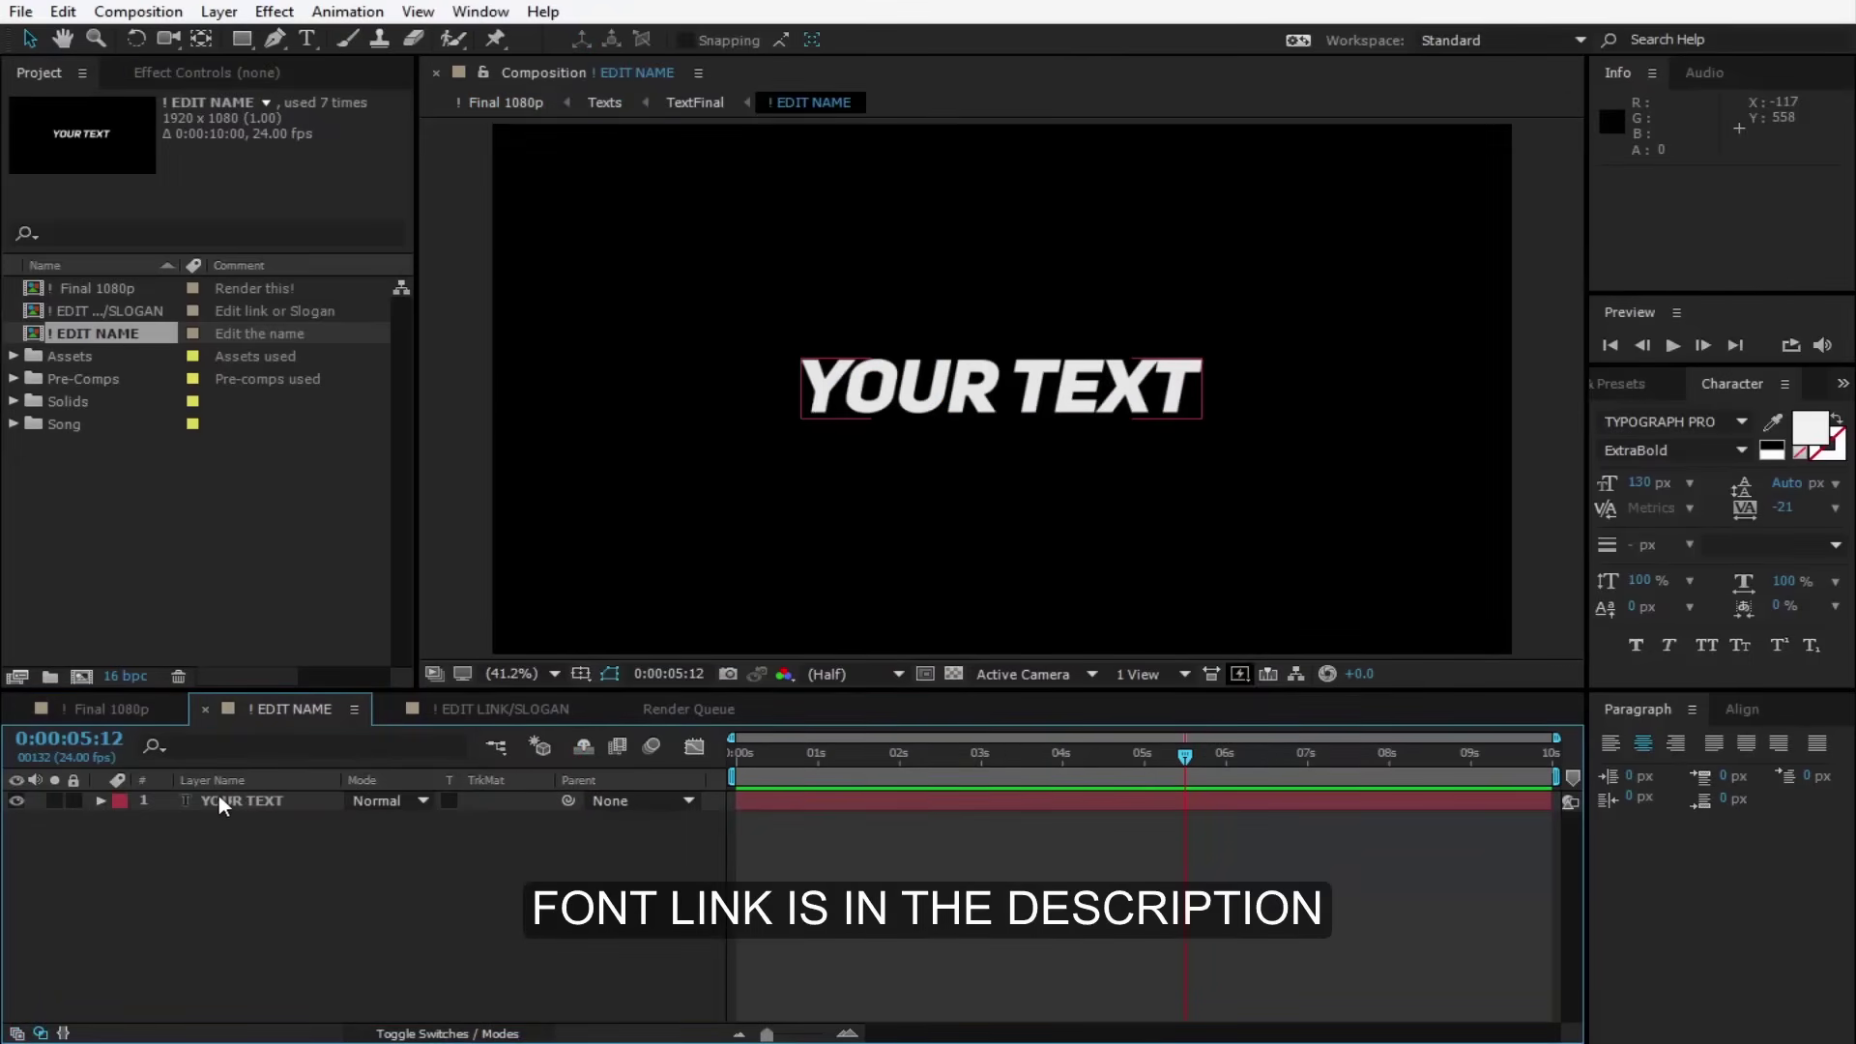
Change the YOUR TEXT name layer to OFFICAL™ and return to Final 1080p.
{"action": "double_click", "coordinate": [269, 802]}
{"action": "type", "text": "O"}
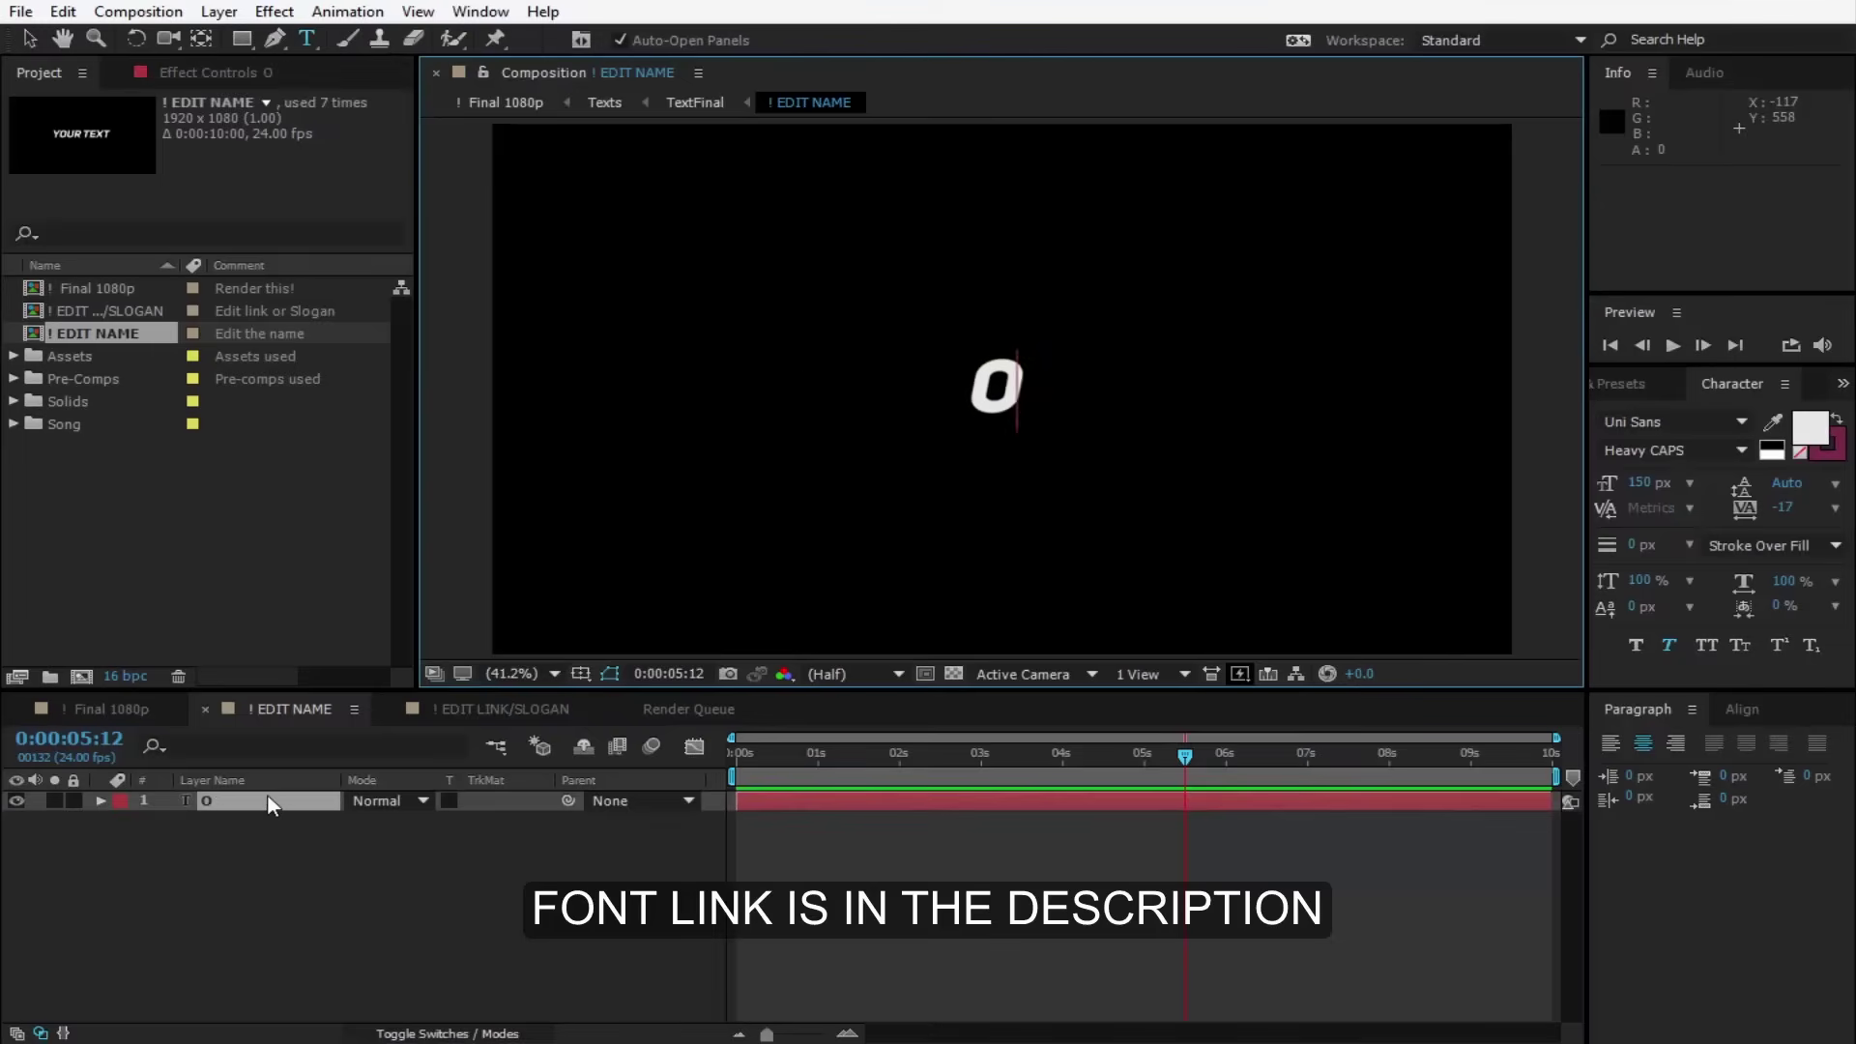
{"action": "type", "text": "FFICAL"}
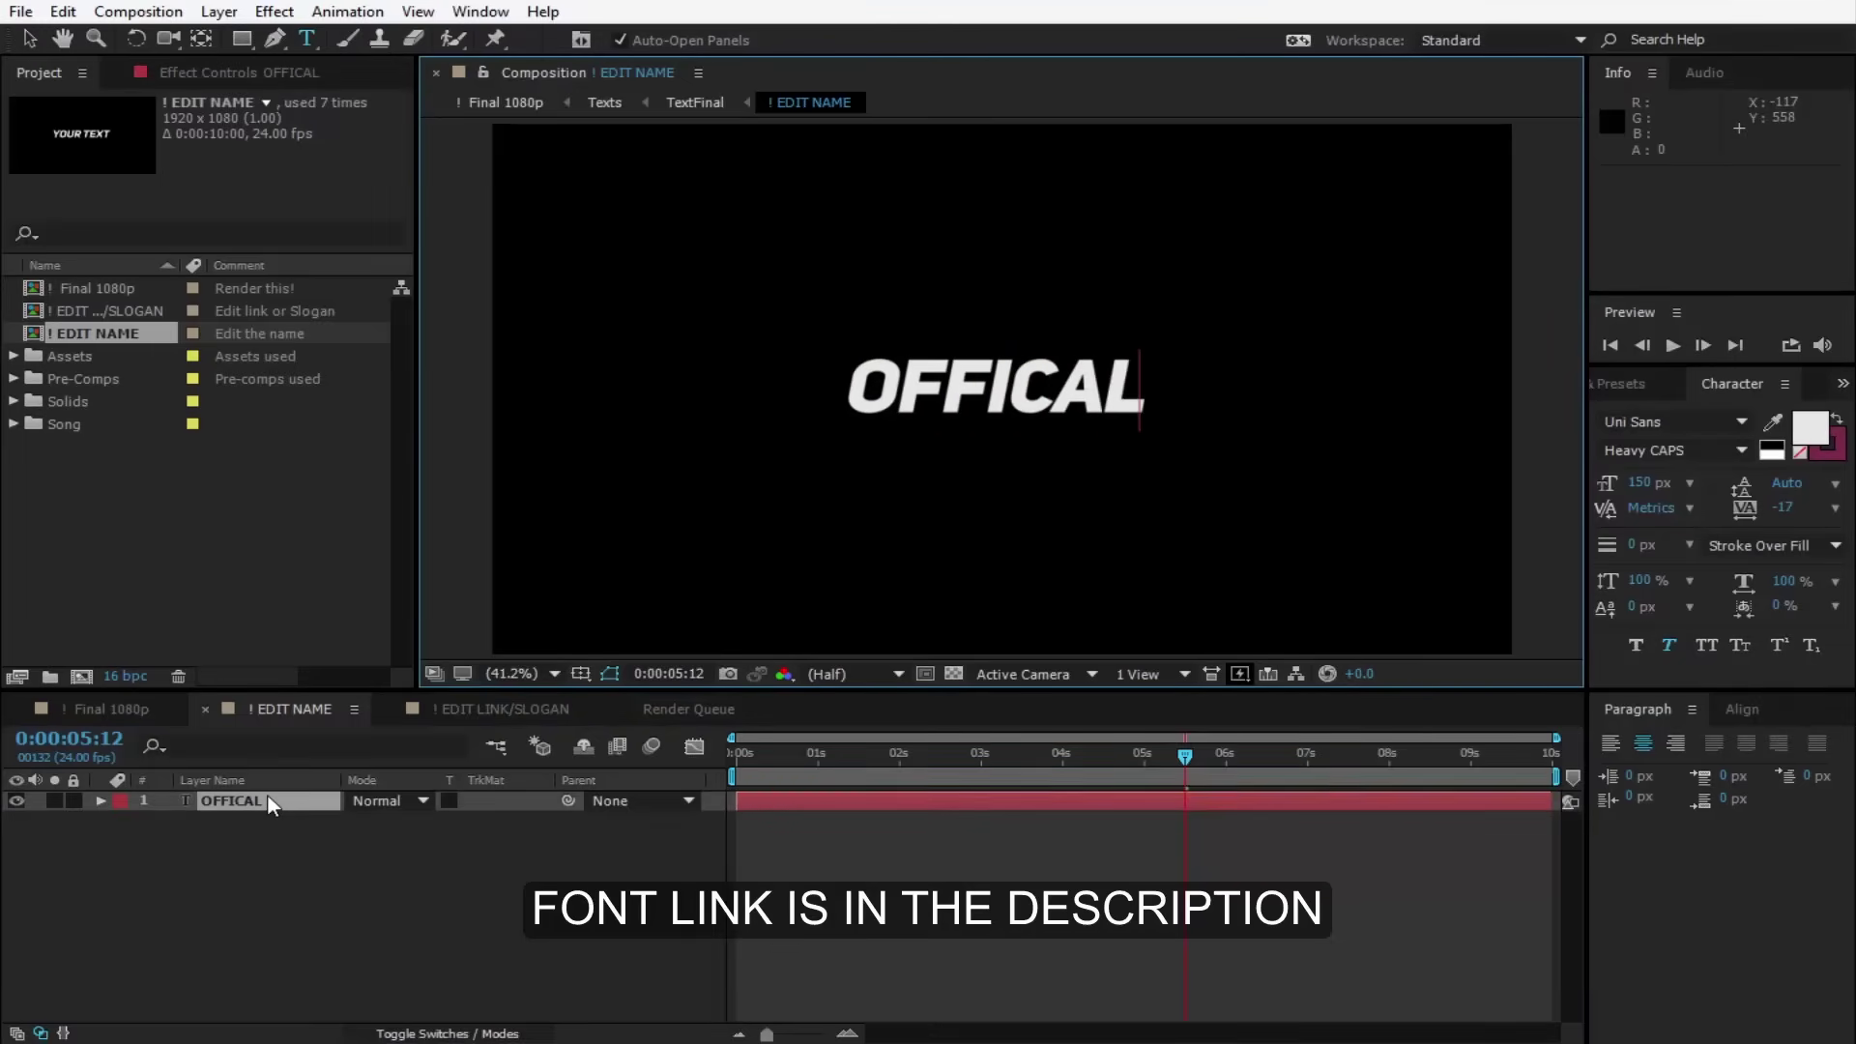
{"action": "type", "text": "™"}
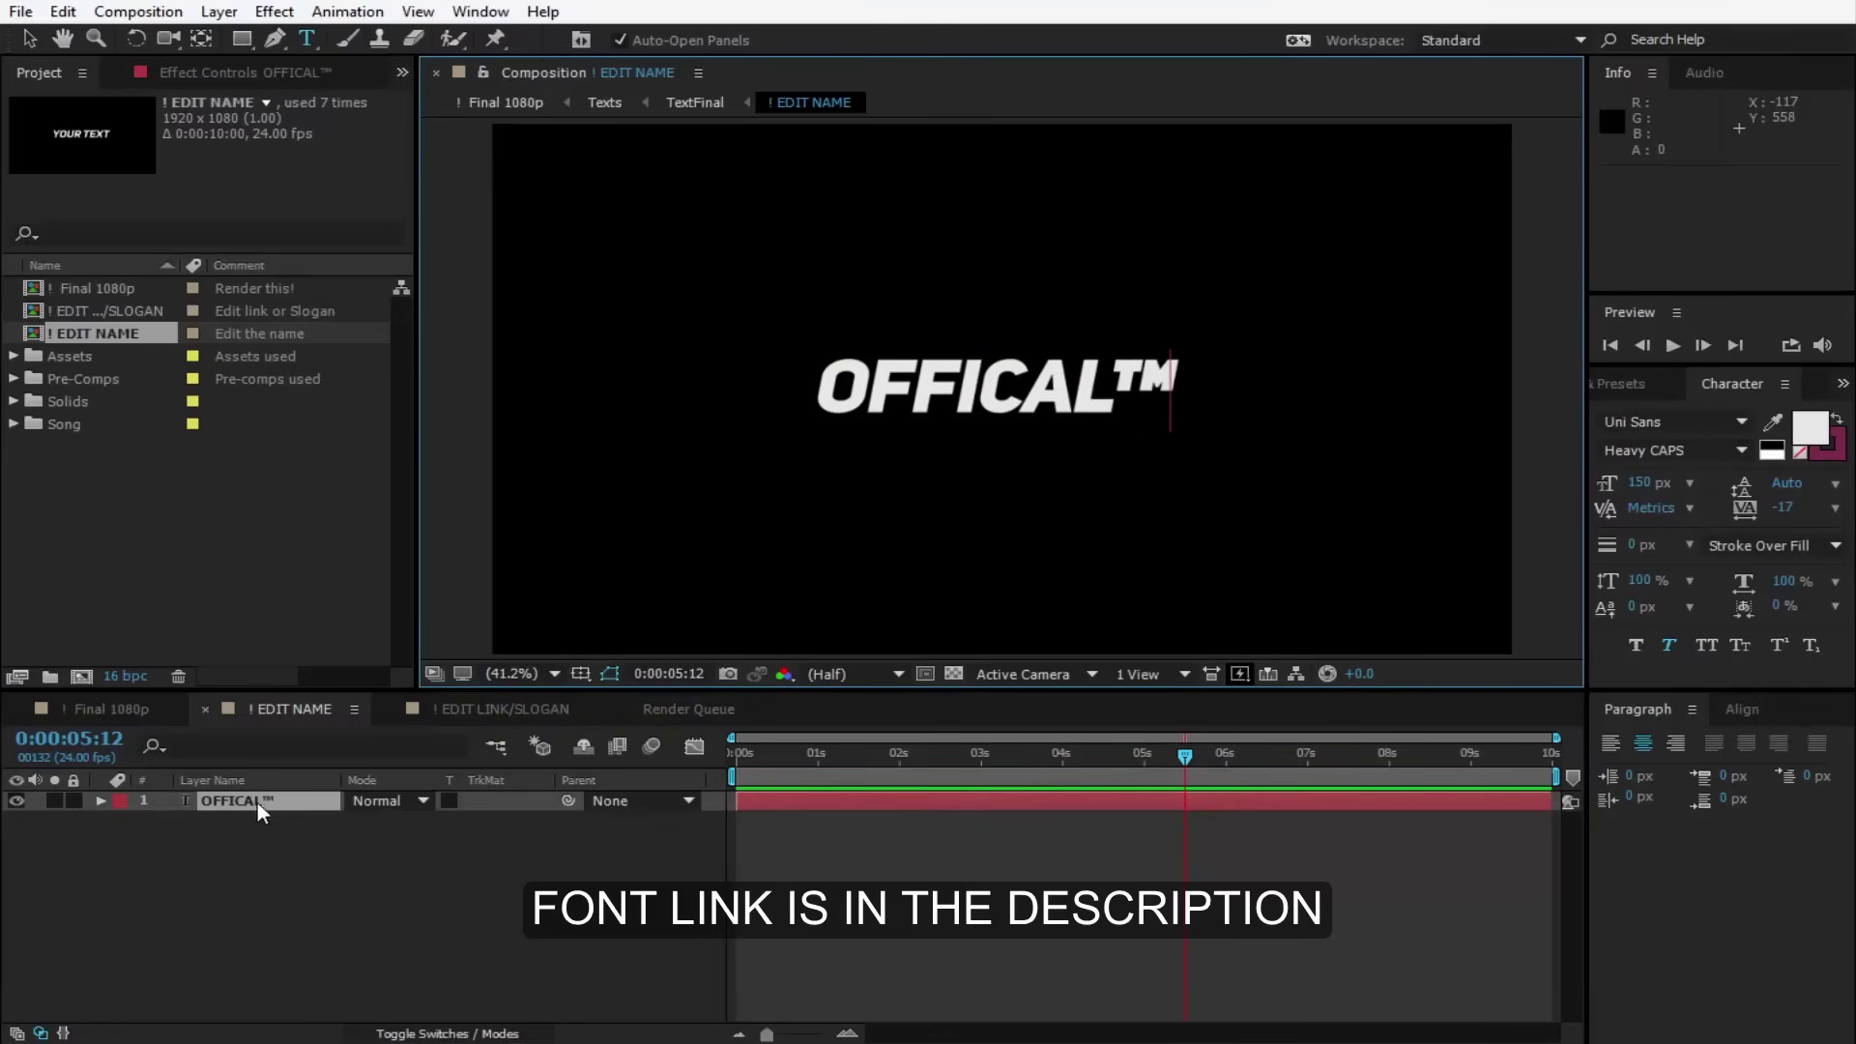
{"action": "left_click", "coordinate": [121, 710]}
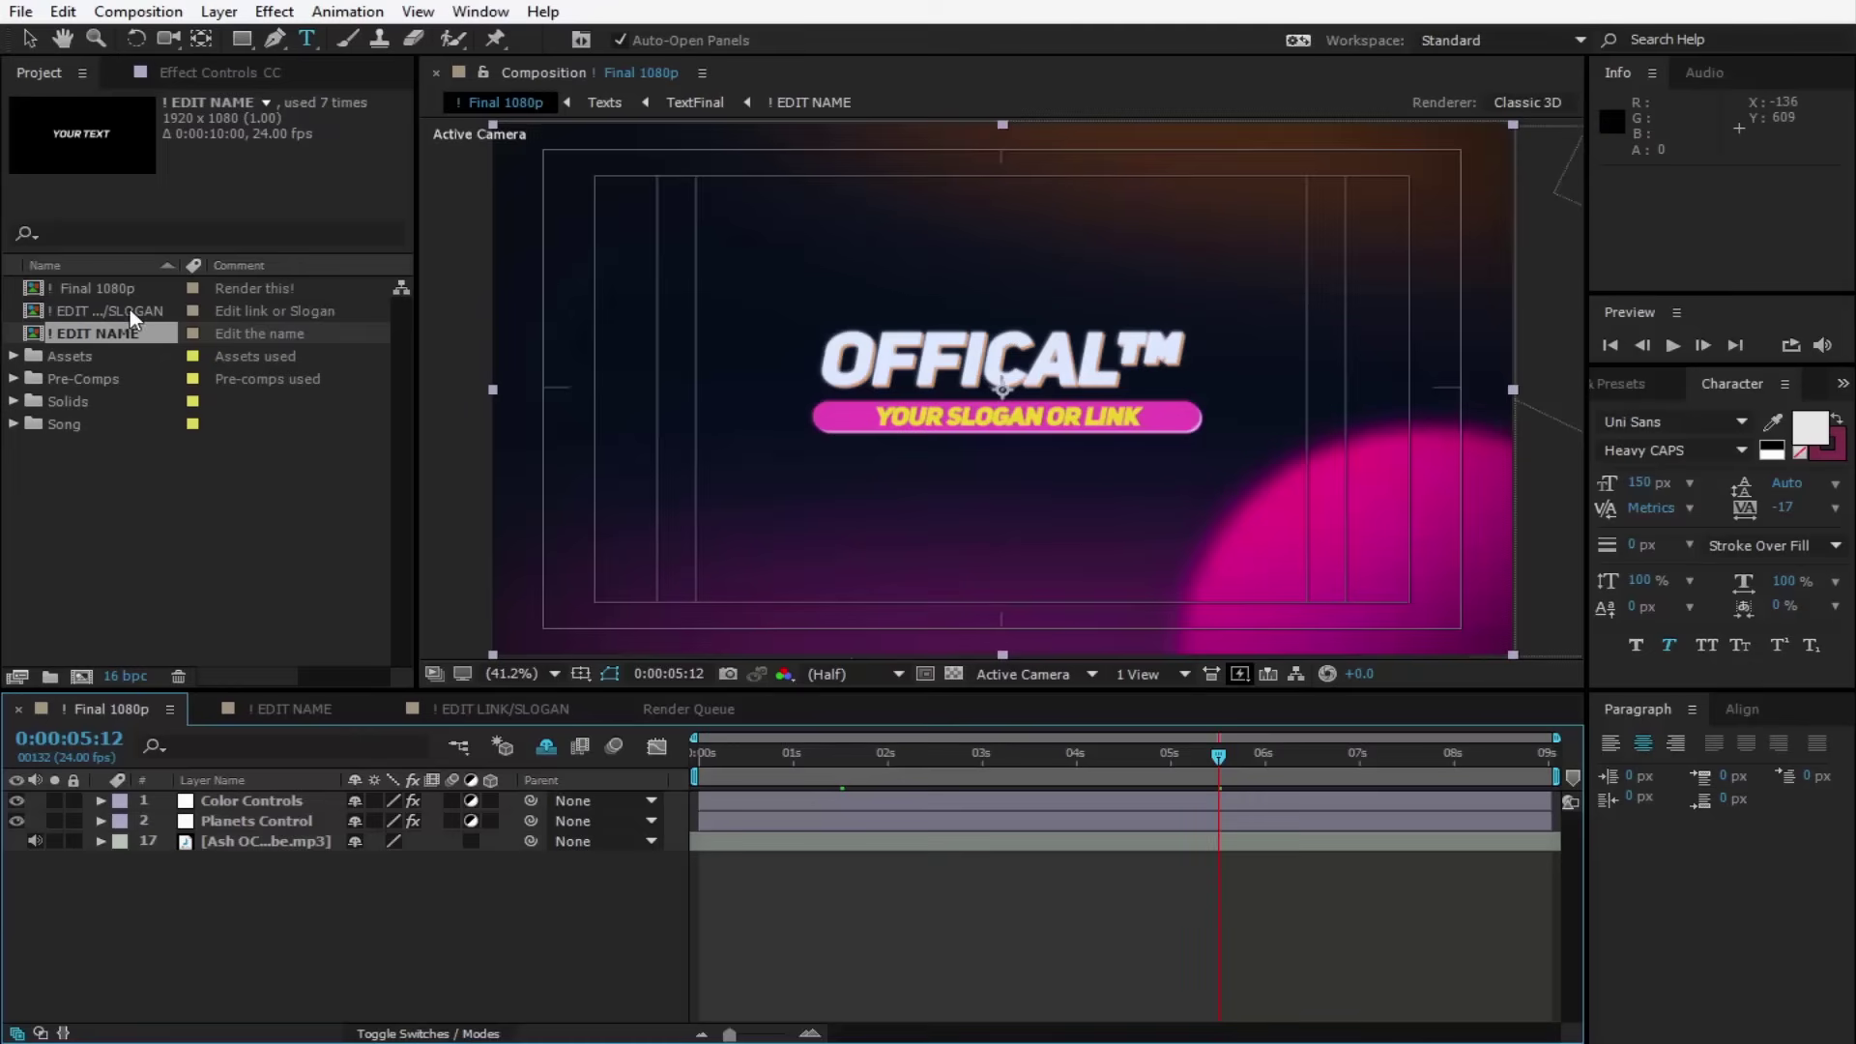
{"action": "double_click", "coordinate": [131, 317]}
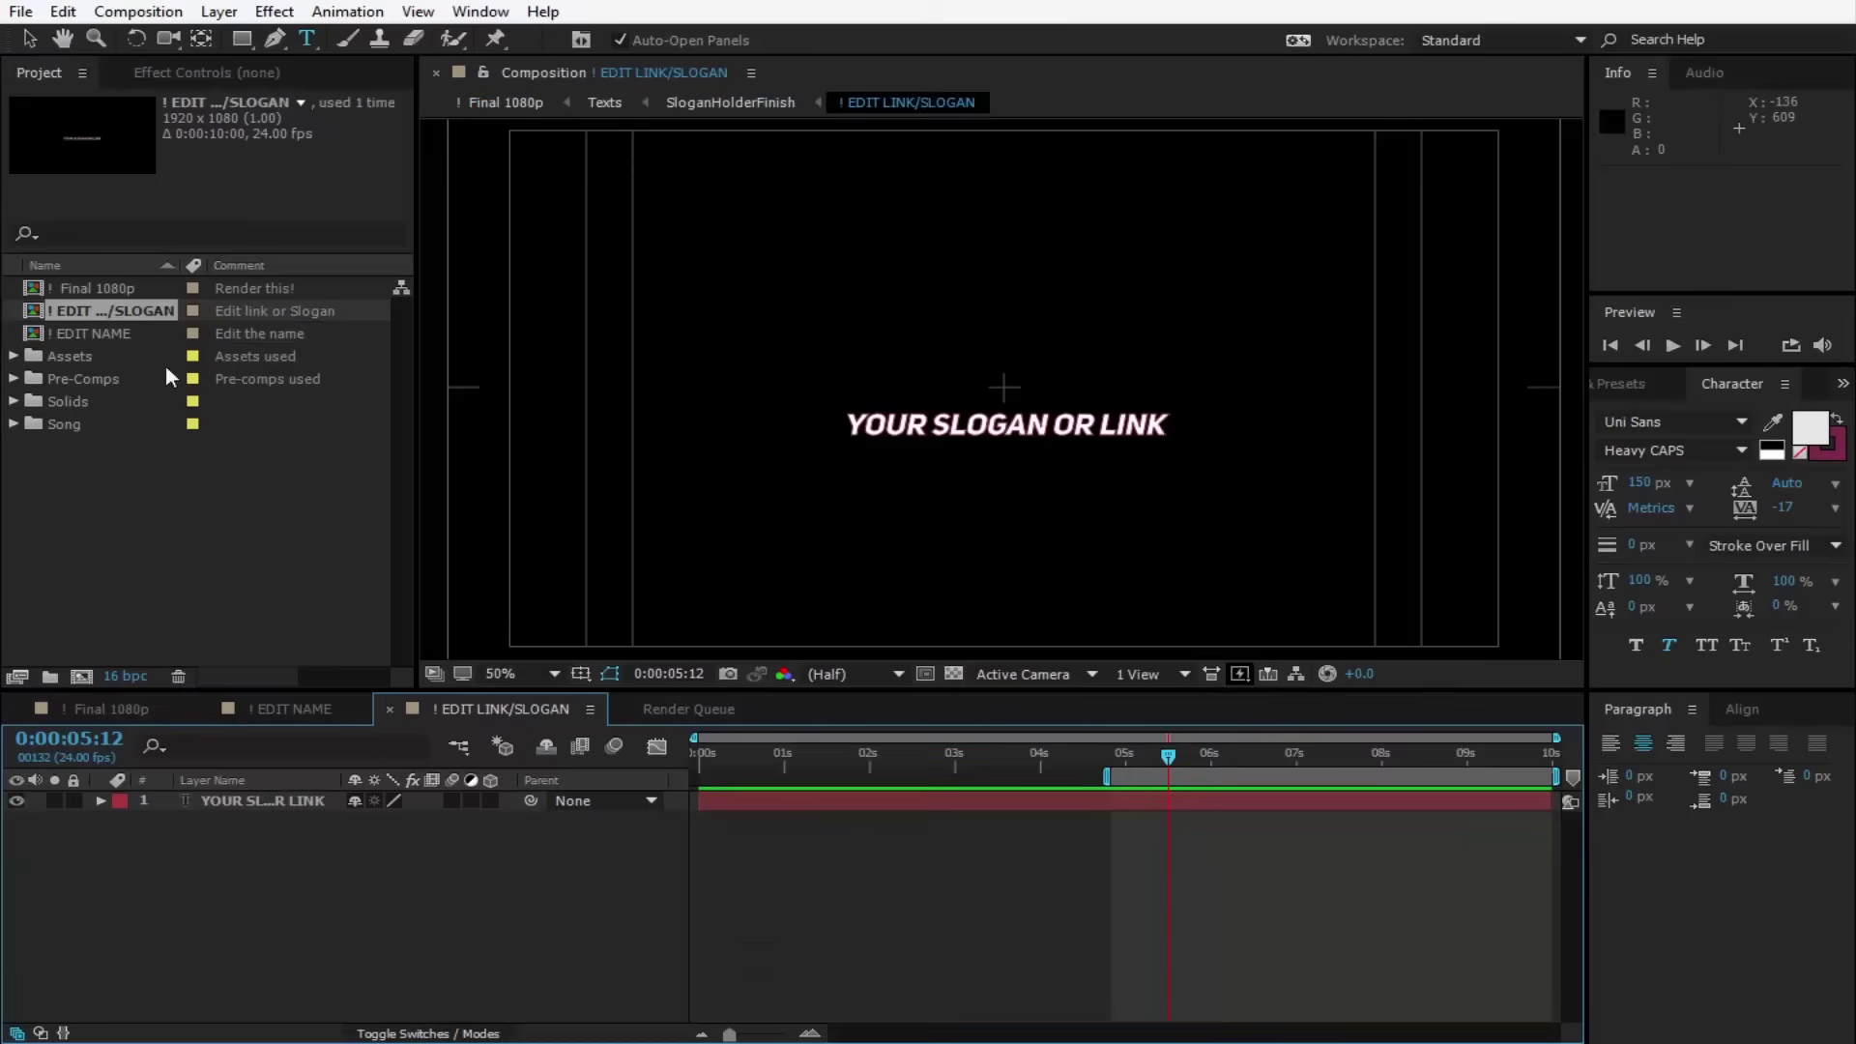
Edit the slogan text layer to officialmotions.com and return to Final 1080p.
{"action": "left_click", "coordinate": [269, 808]}
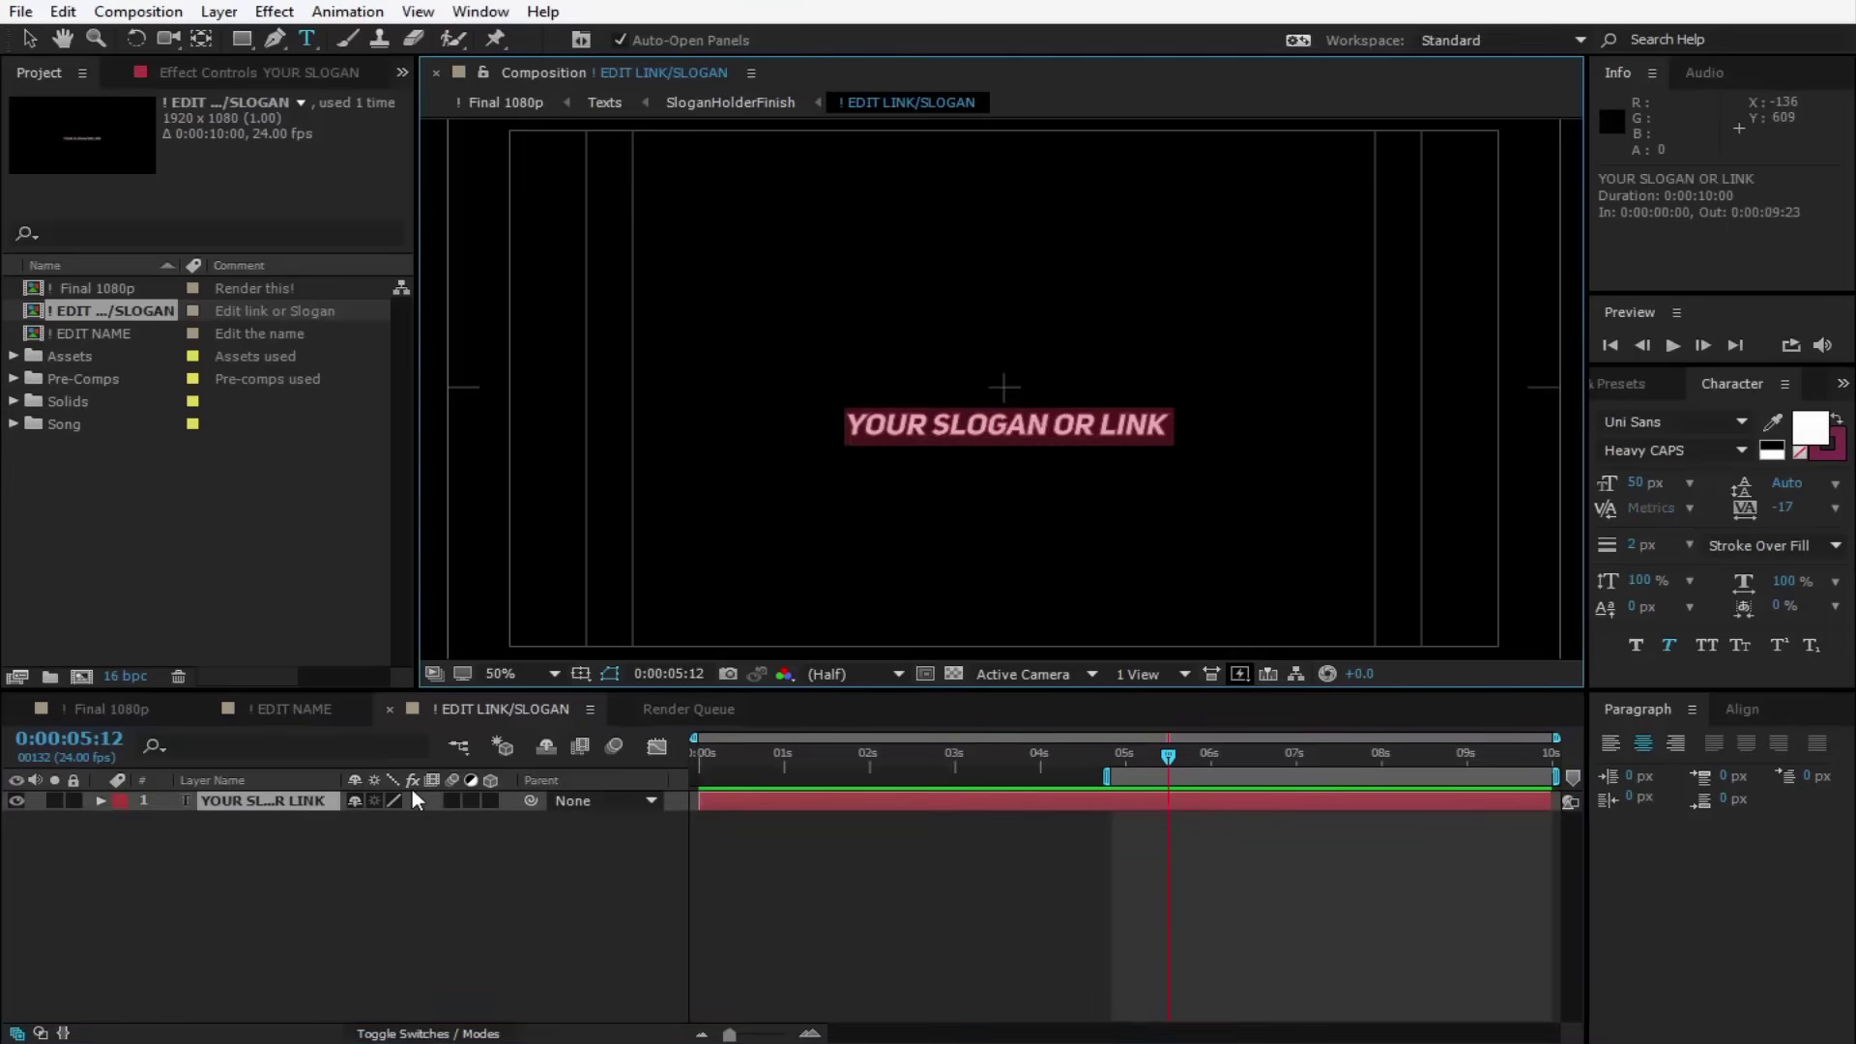
{"action": "type", "text": "offi"}
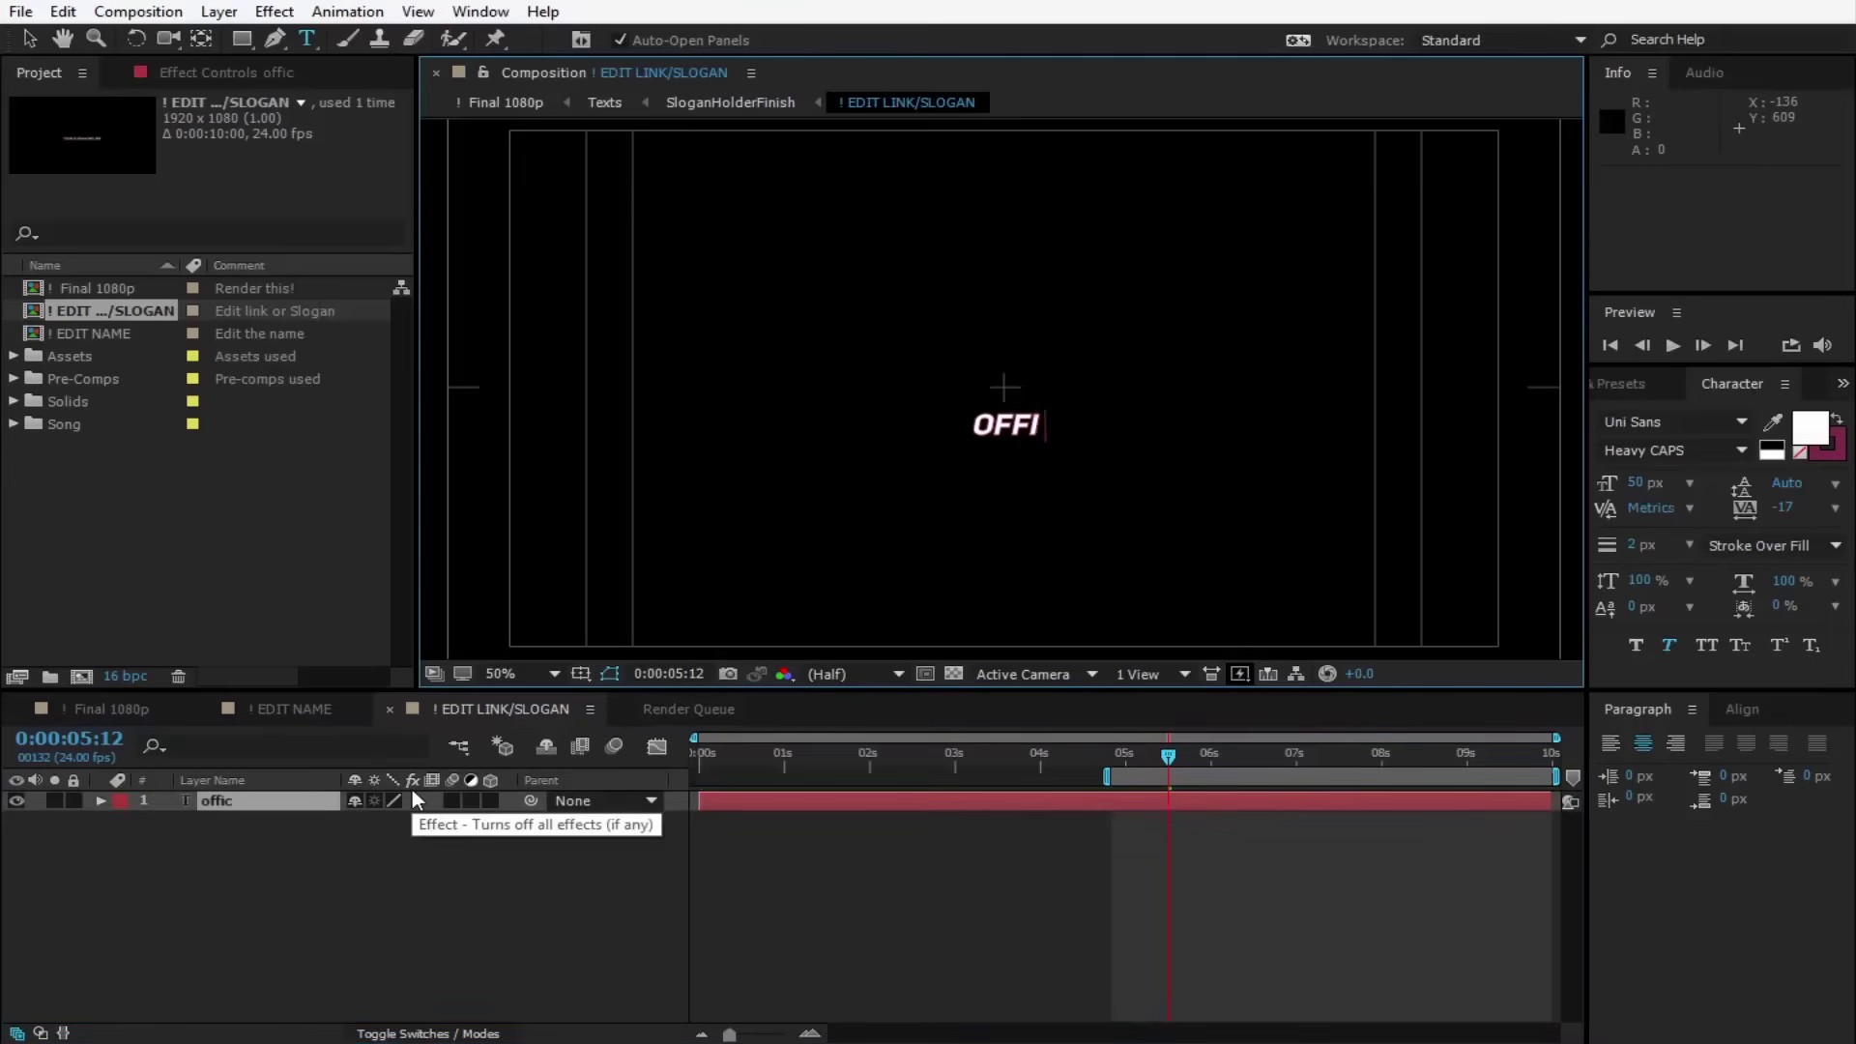
{"action": "type", "text": "cialmotions.co"}
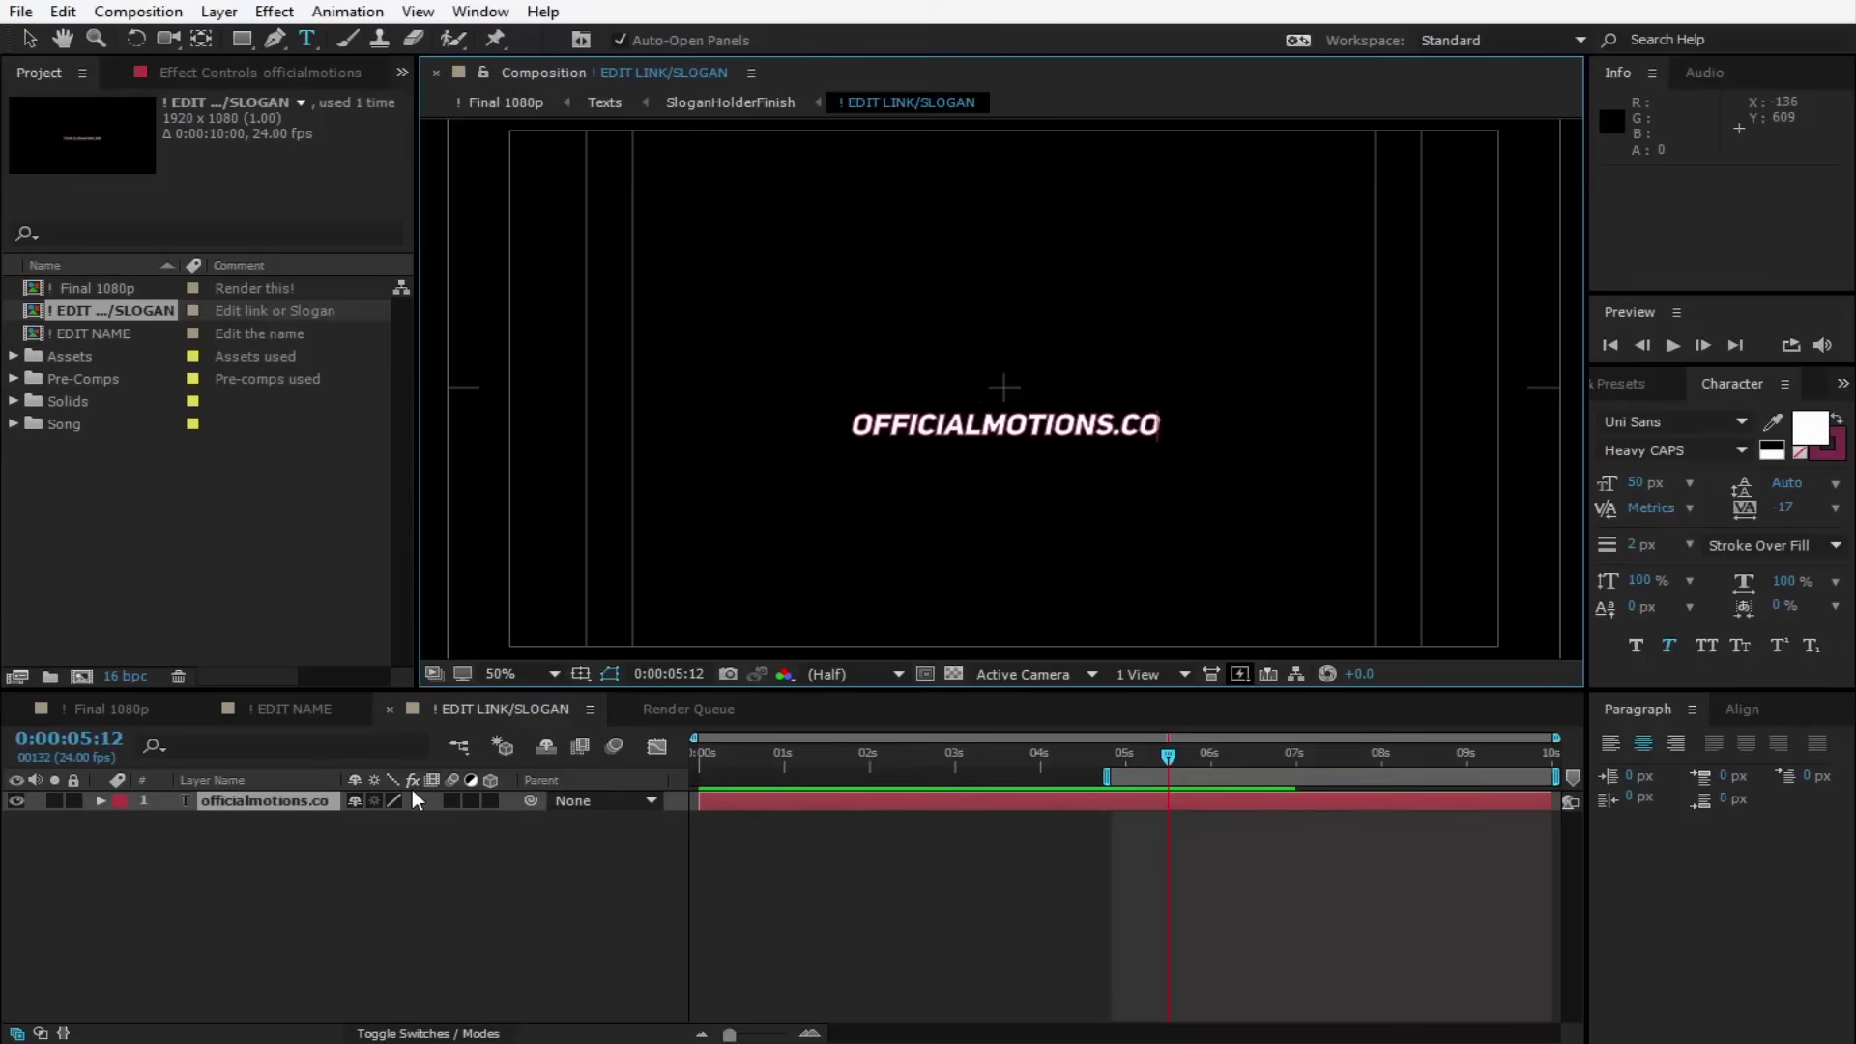
{"action": "type", "text": "m"}
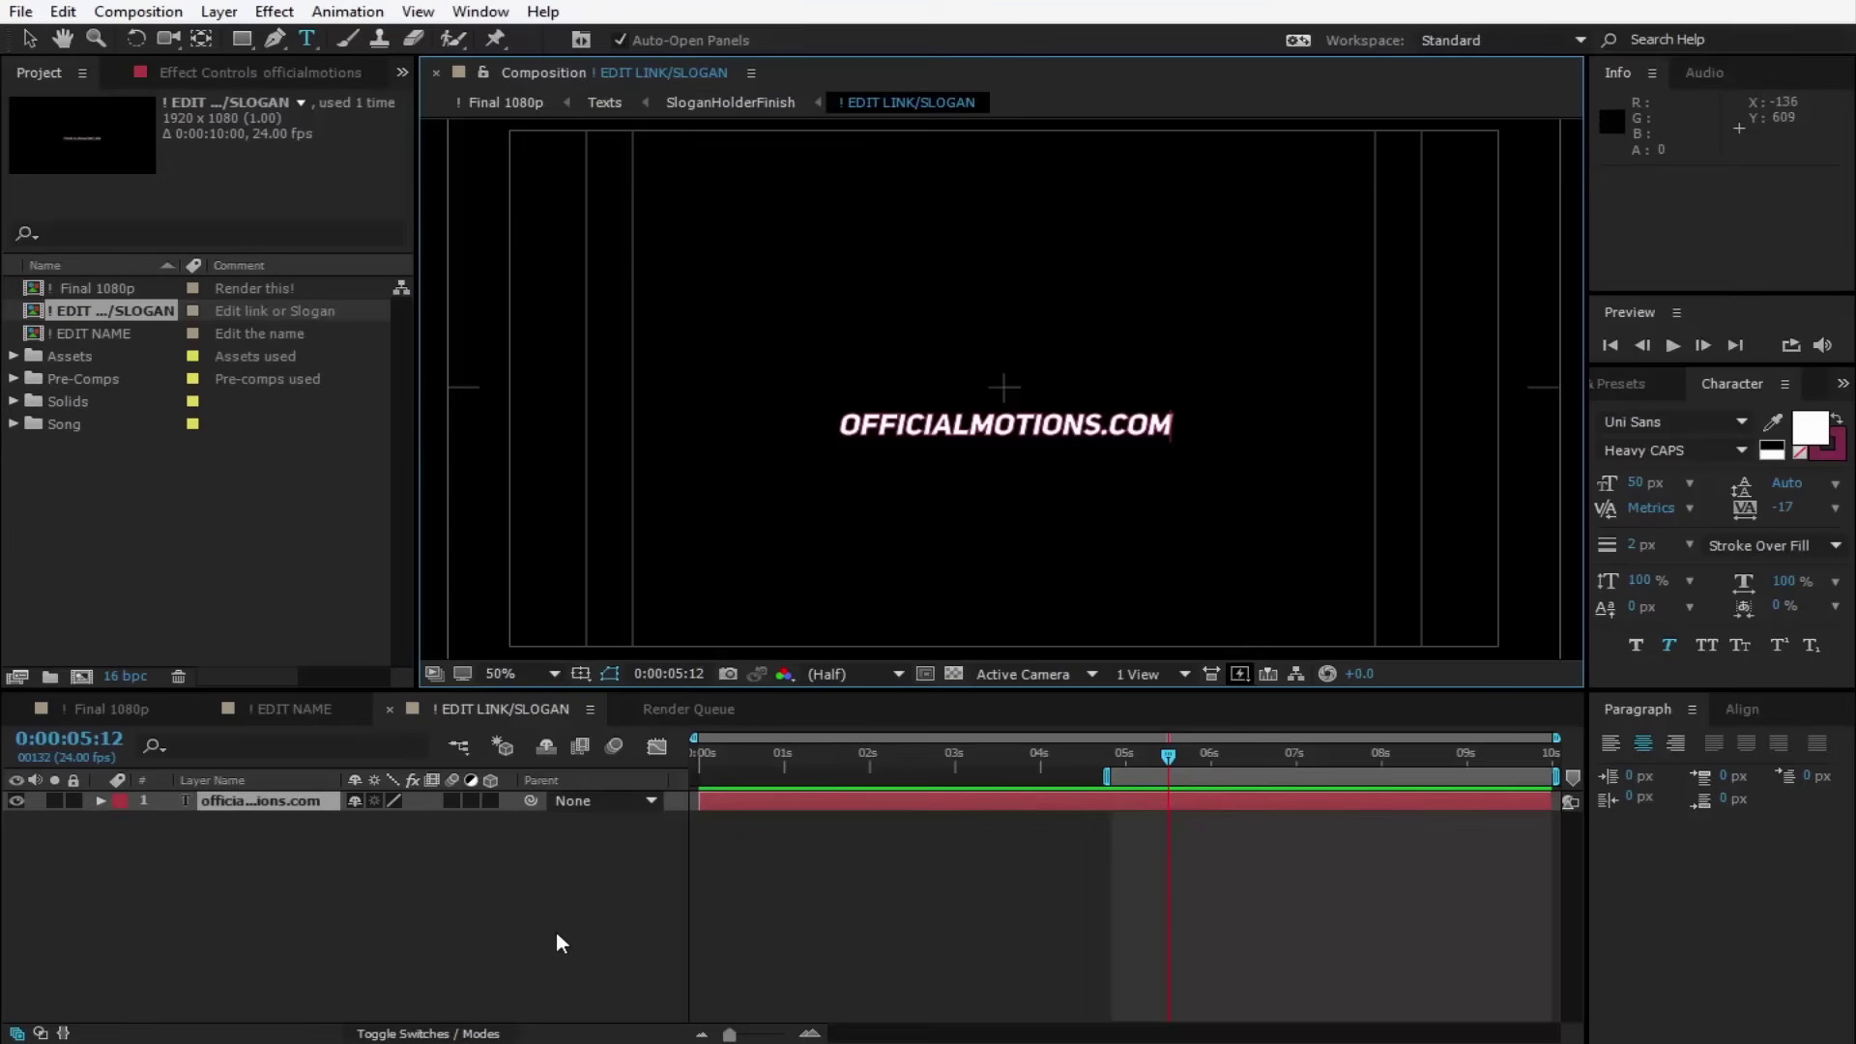
{"action": "mouse_move", "coordinate": [111, 710]}
{"action": "left_click", "coordinate": [116, 710]}
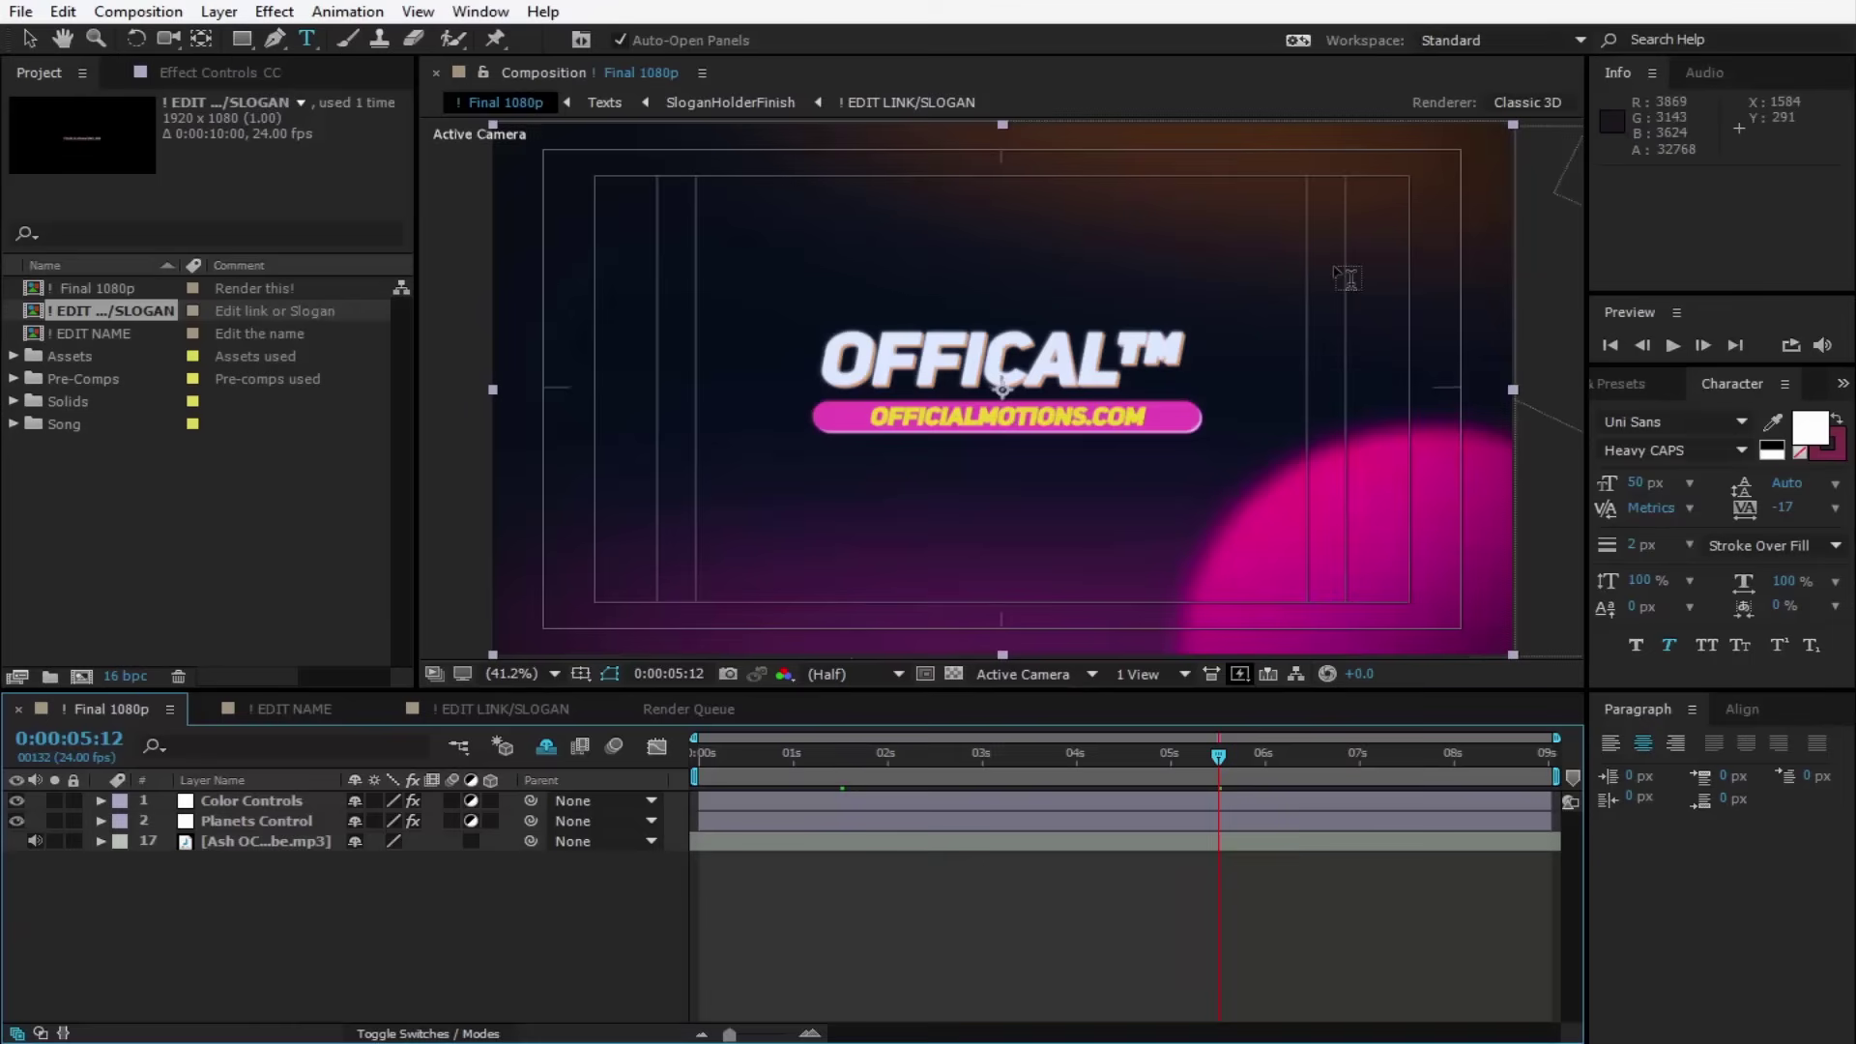
{"action": "left_click", "coordinate": [277, 806]}
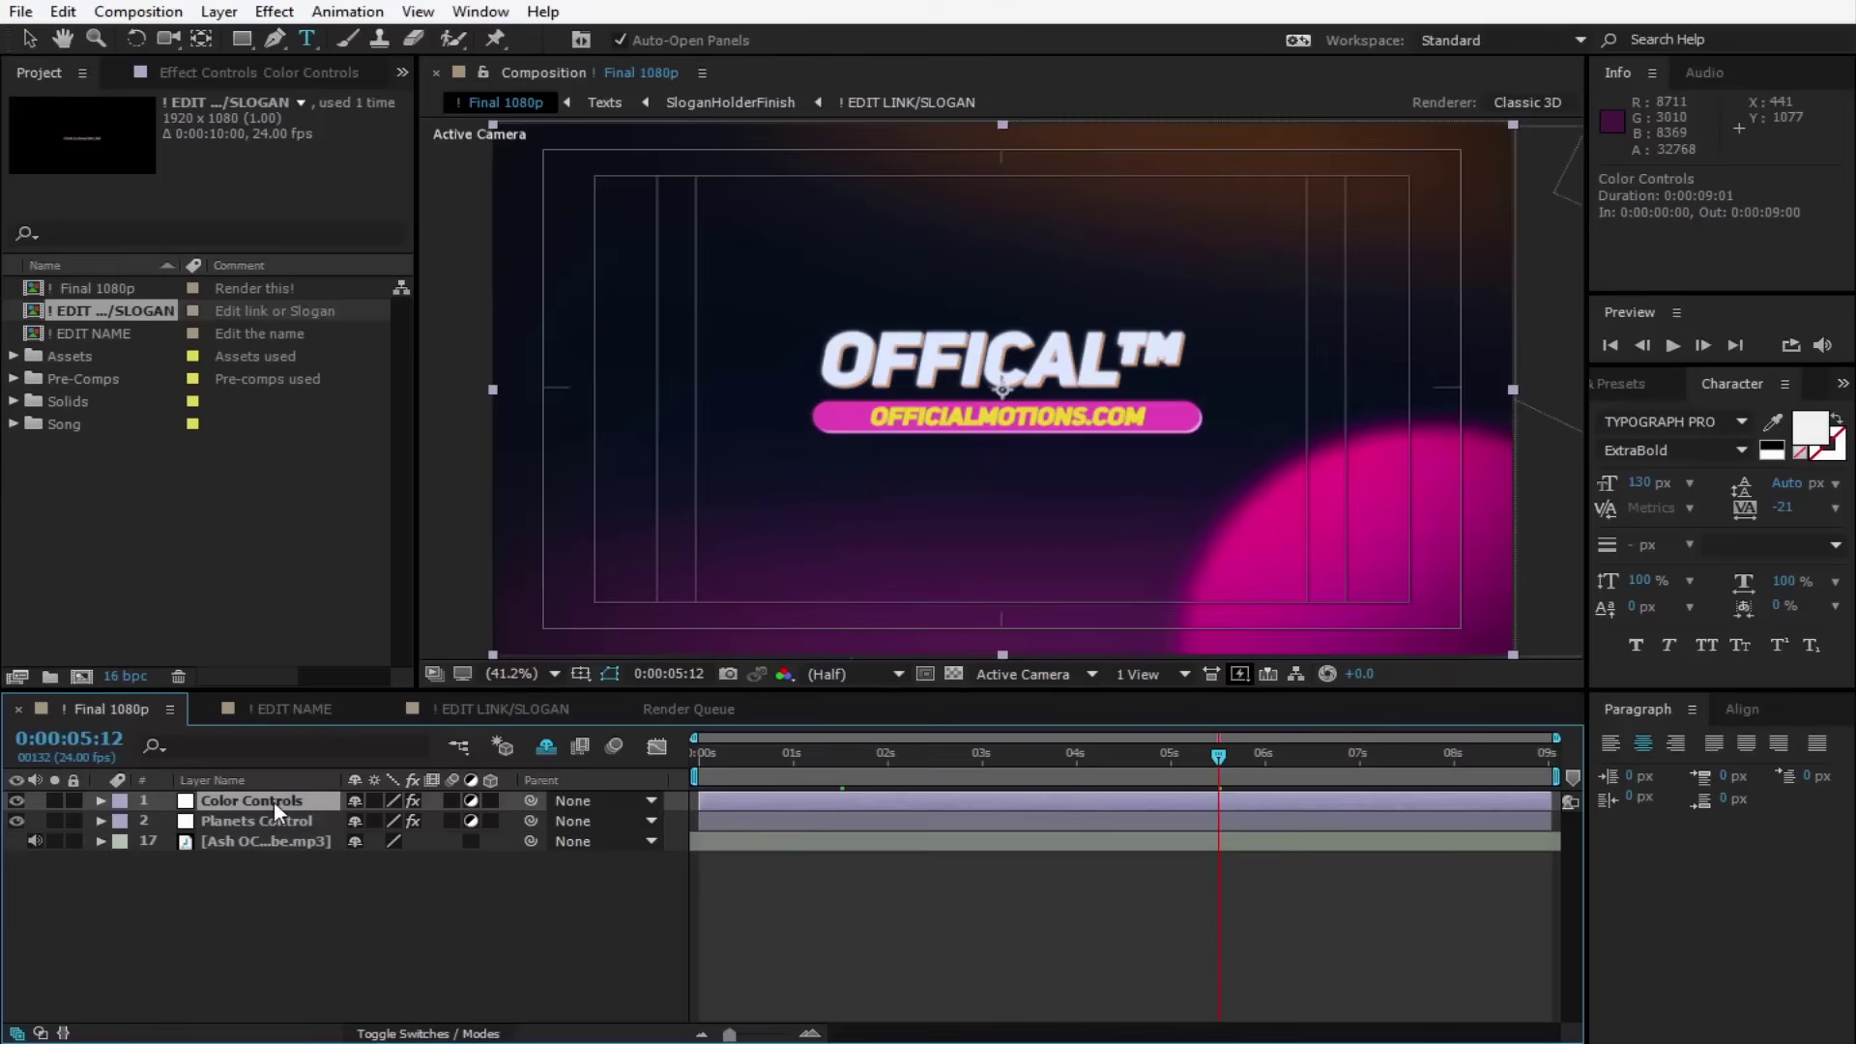
{"action": "key", "text": "F3"}
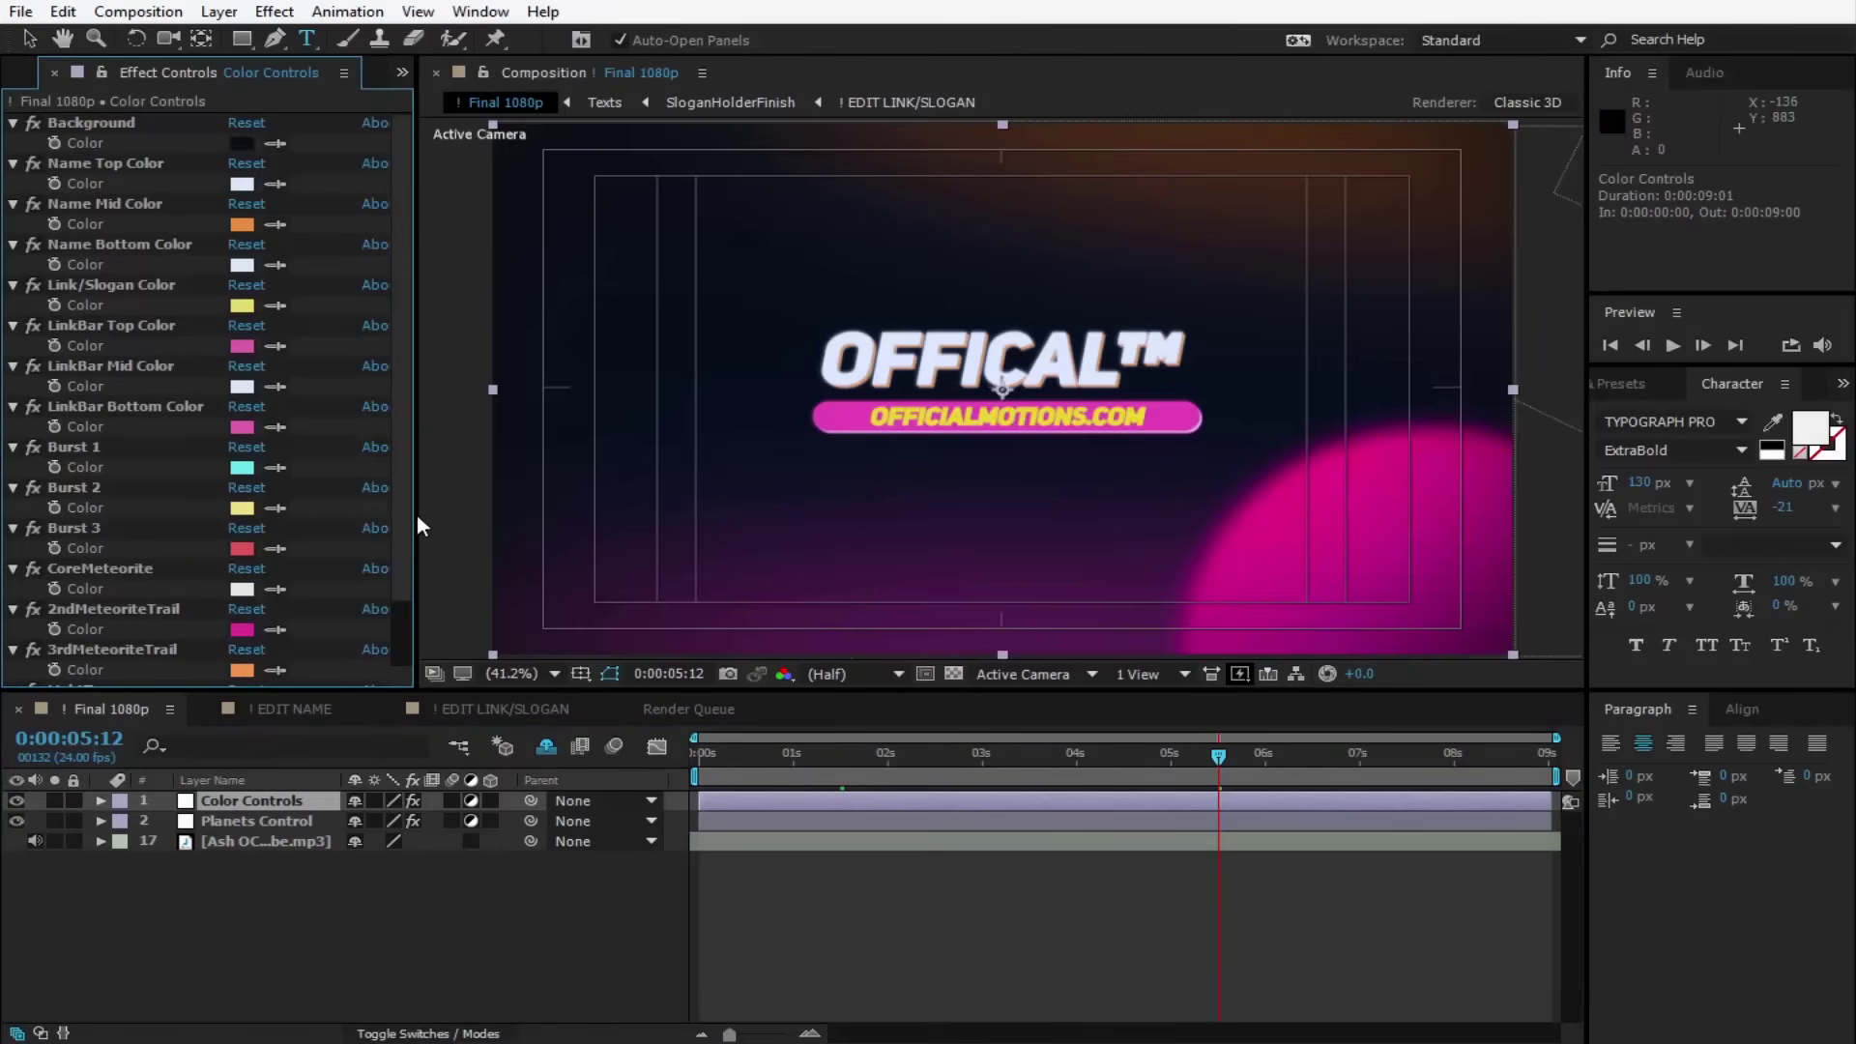
{"action": "scroll", "coordinate": [406, 593], "scroll_direction": "down", "scroll_amount": 3}
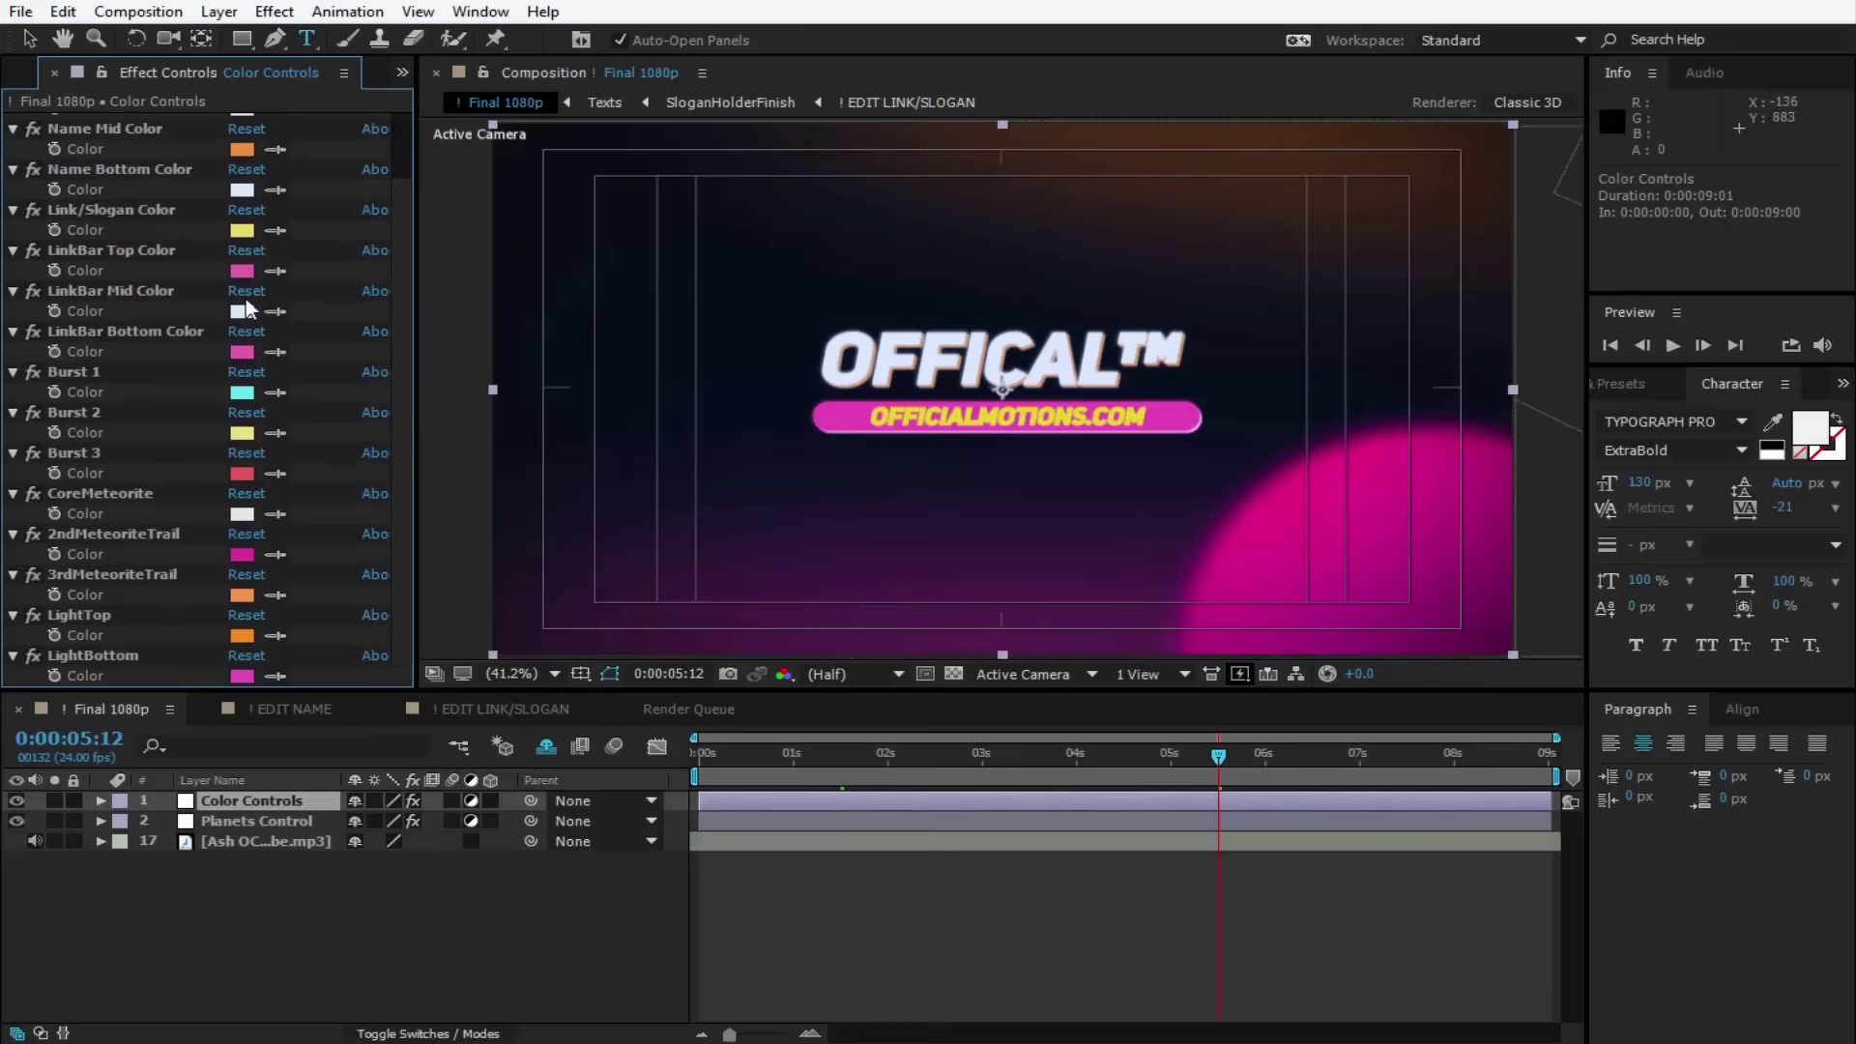
{"action": "scroll", "coordinate": [406, 519], "scroll_direction": "up", "scroll_amount": 3}
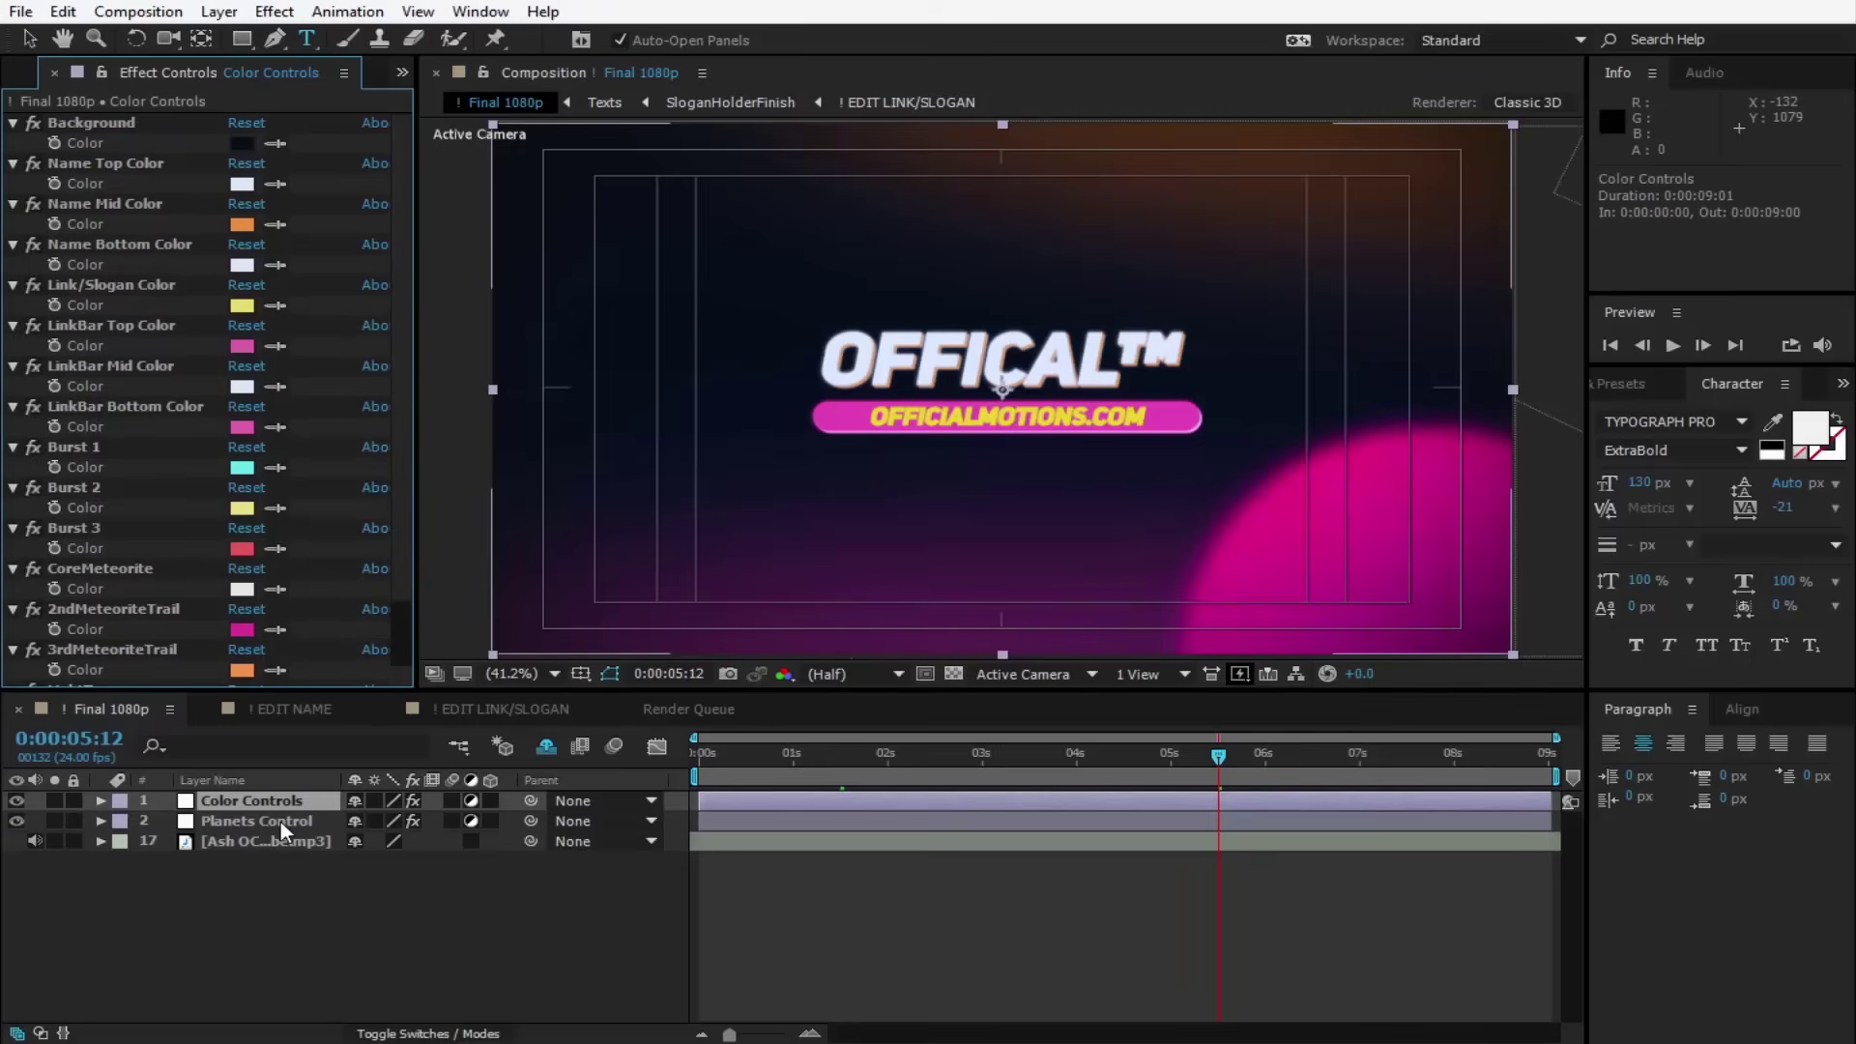
{"action": "left_click", "coordinate": [282, 826]}
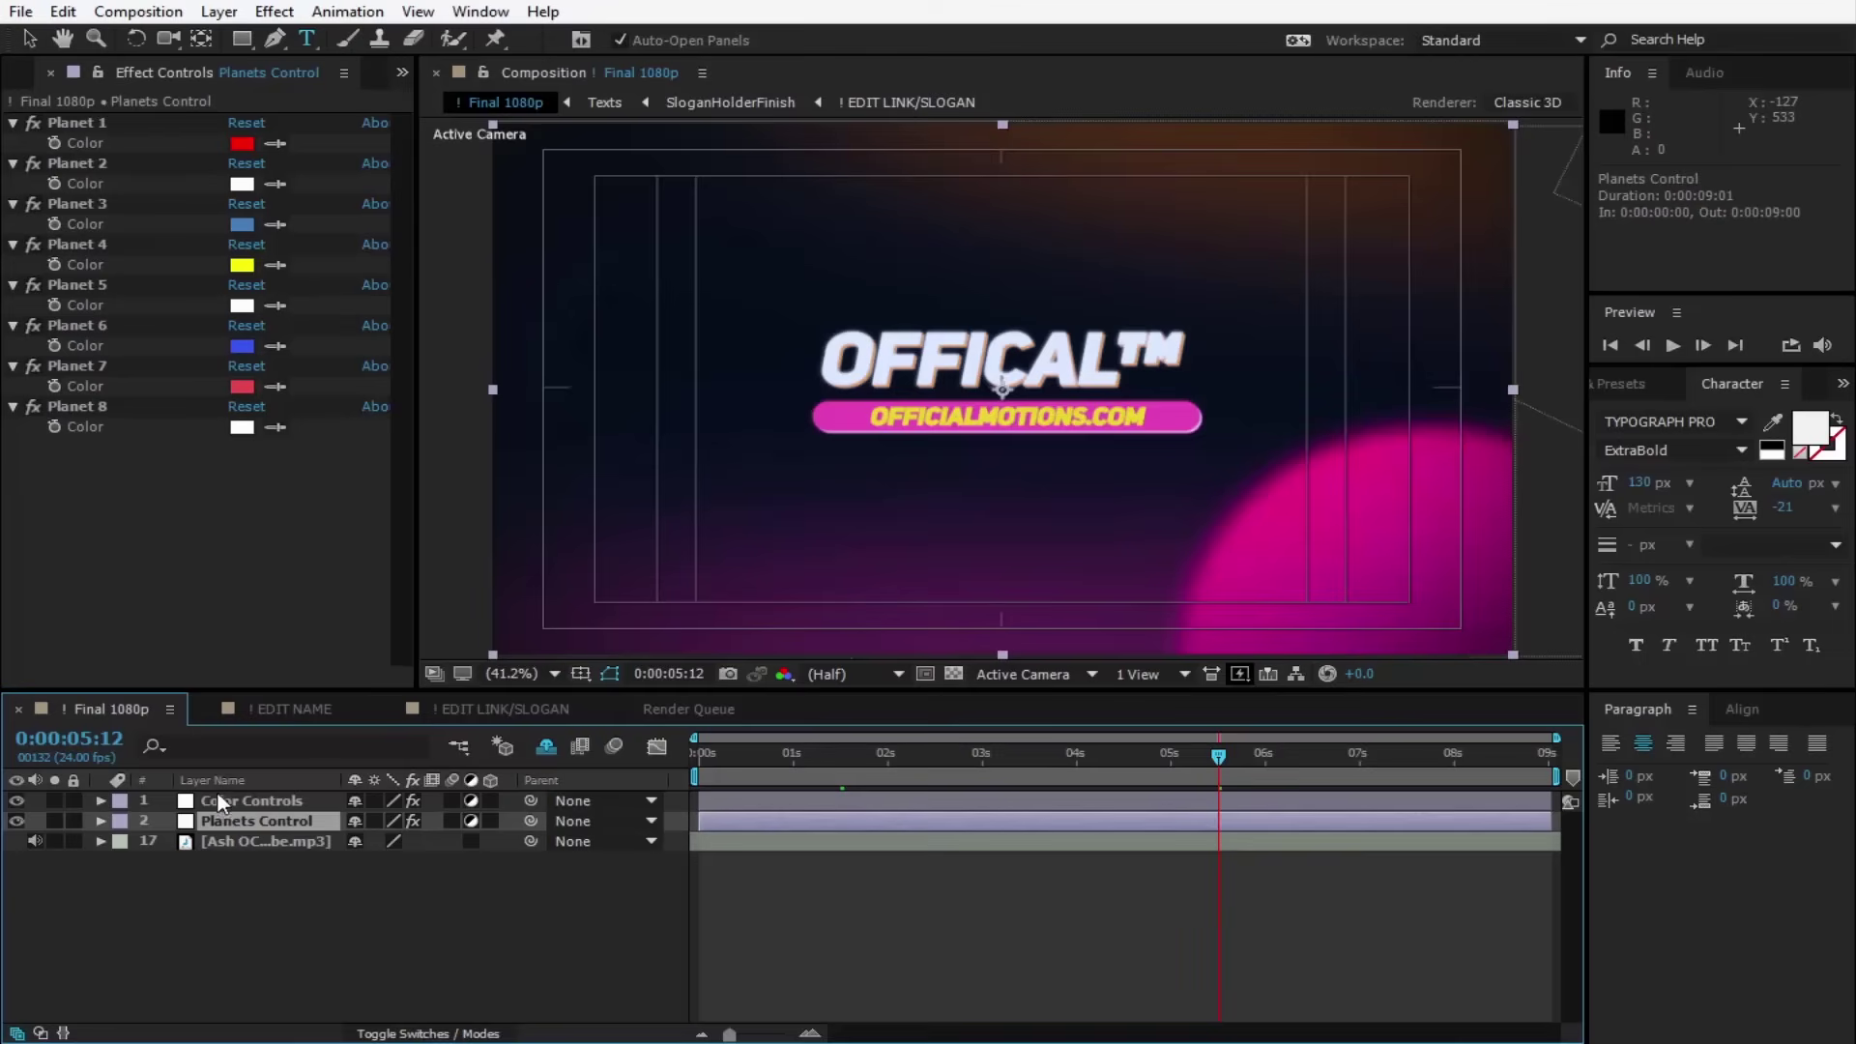
{"action": "left_click", "coordinate": [263, 803]}
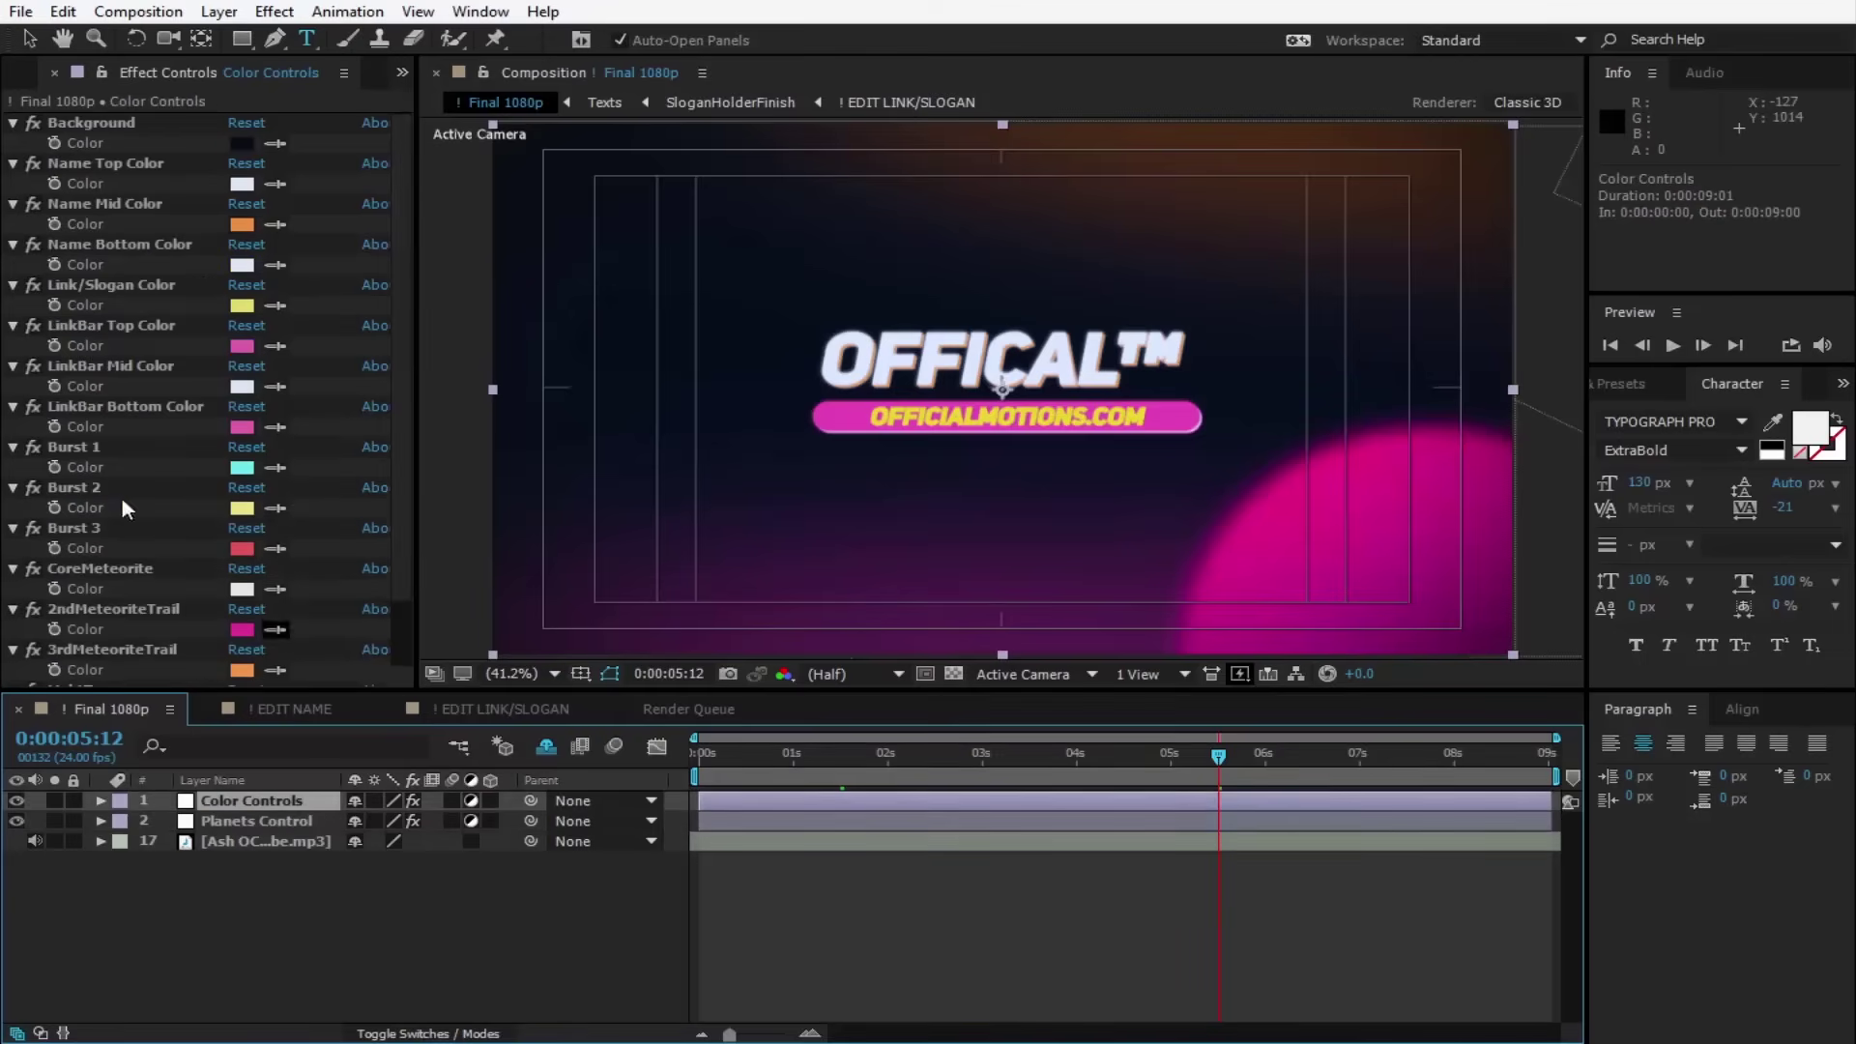
Set the Name Top Color to a strong red.
{"action": "left_click", "coordinate": [246, 185]}
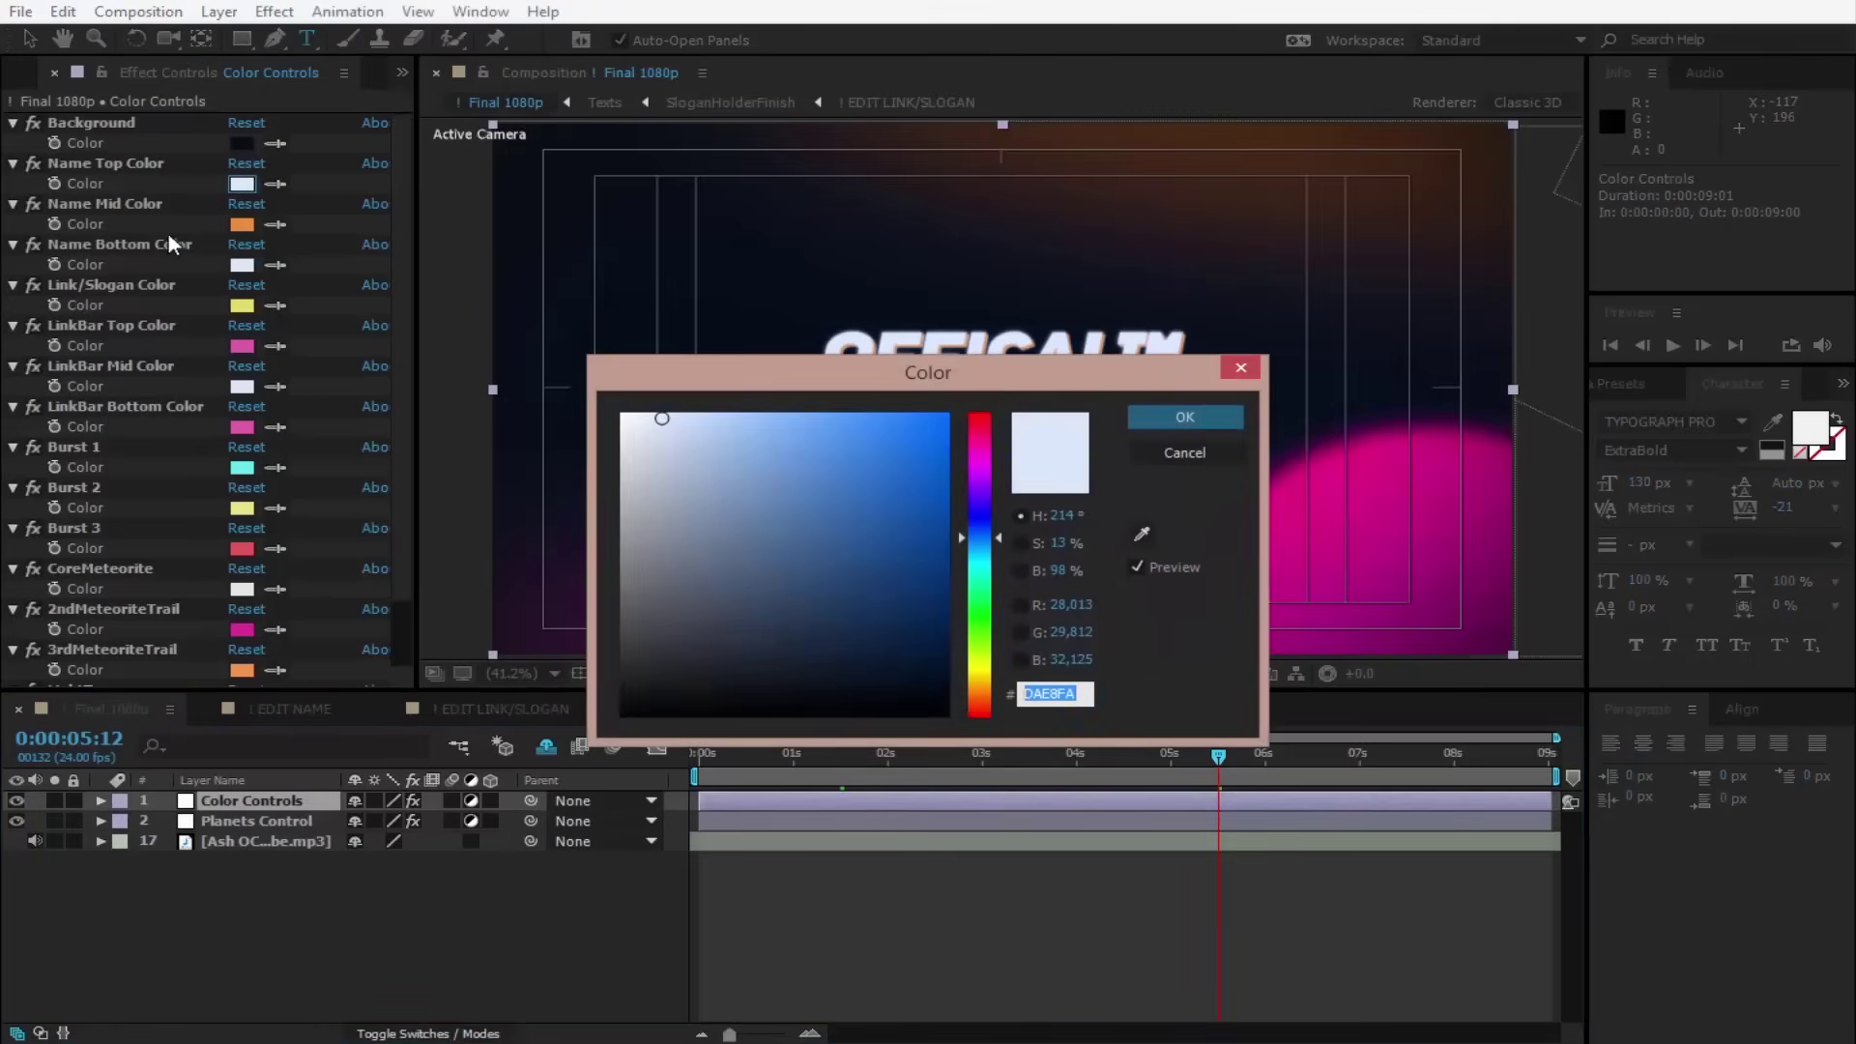
{"action": "mouse_move", "coordinate": [988, 379]}
{"action": "left_mouse_down"}
{"action": "mouse_move", "coordinate": [935, 290]}
{"action": "mouse_move", "coordinate": [716, 431]}
{"action": "left_mouse_up"}
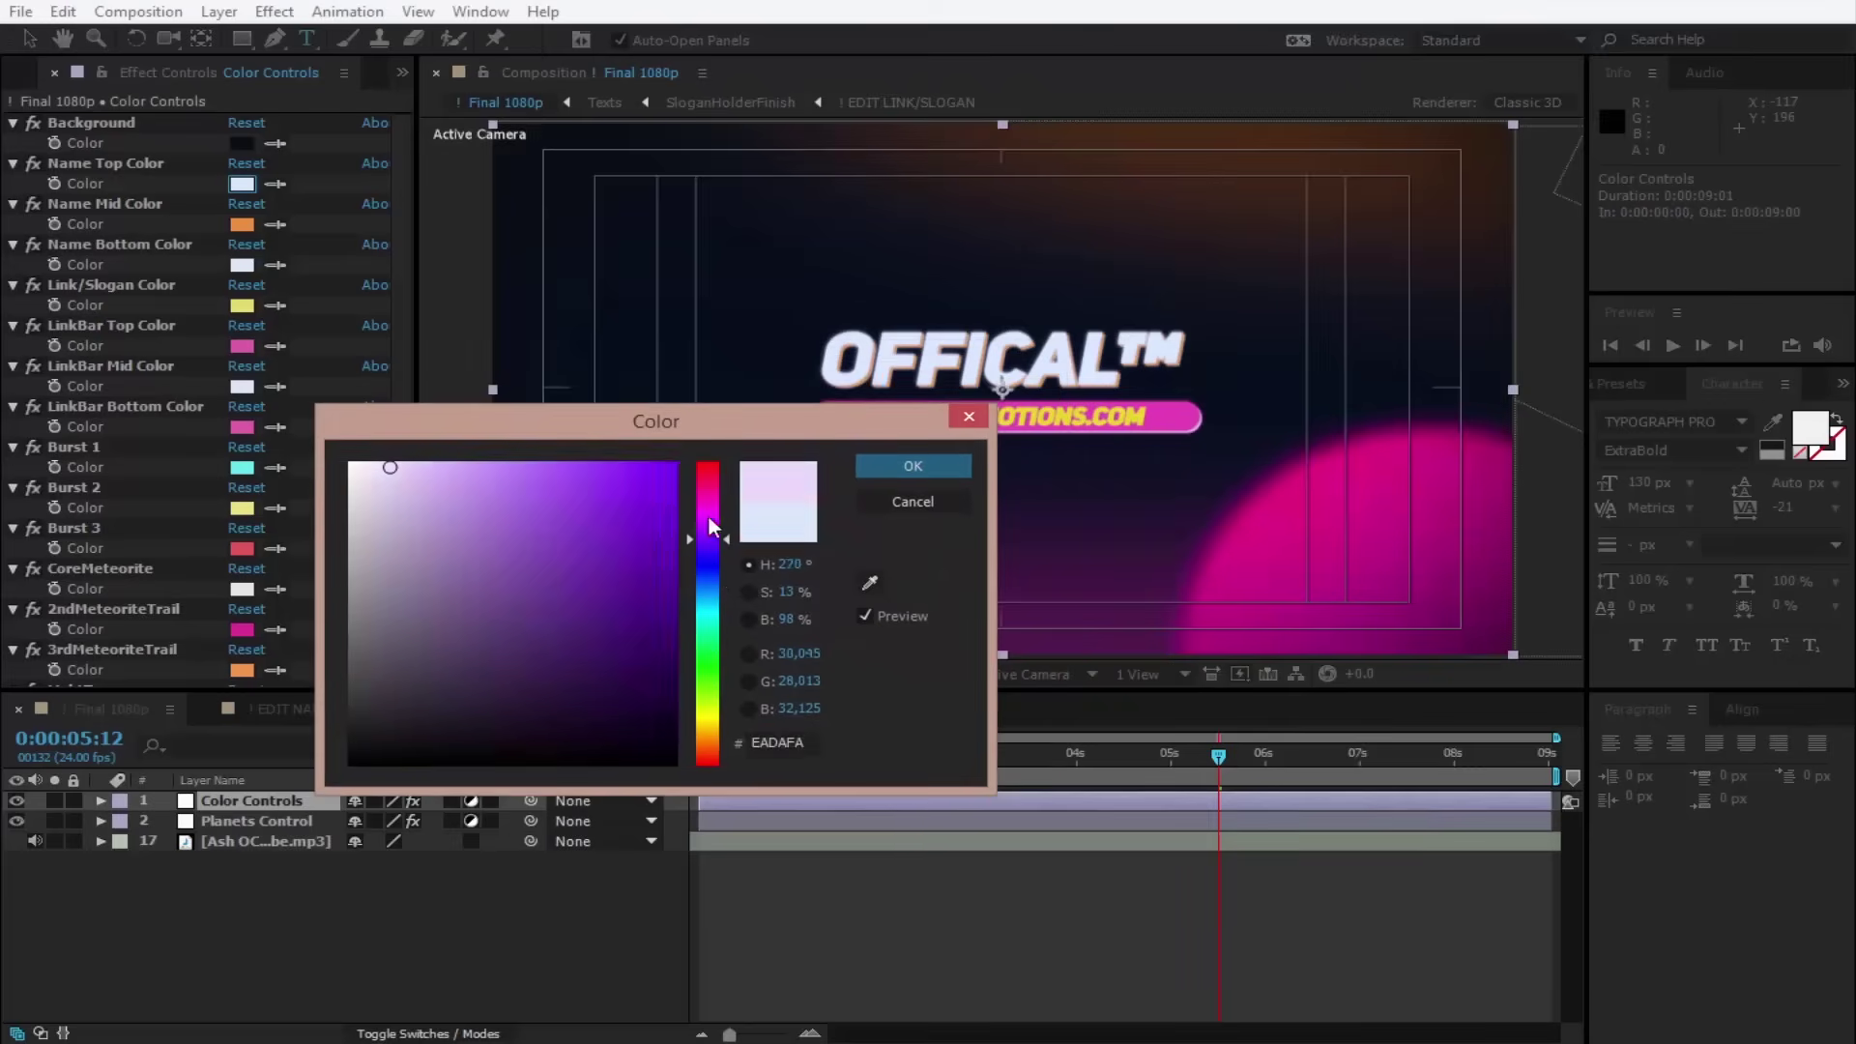
{"action": "mouse_move", "coordinate": [717, 583]}
{"action": "left_mouse_down"}
{"action": "mouse_move", "coordinate": [715, 464]}
{"action": "mouse_move", "coordinate": [591, 491]}
{"action": "left_mouse_up"}
{"action": "left_click", "coordinate": [612, 482]}
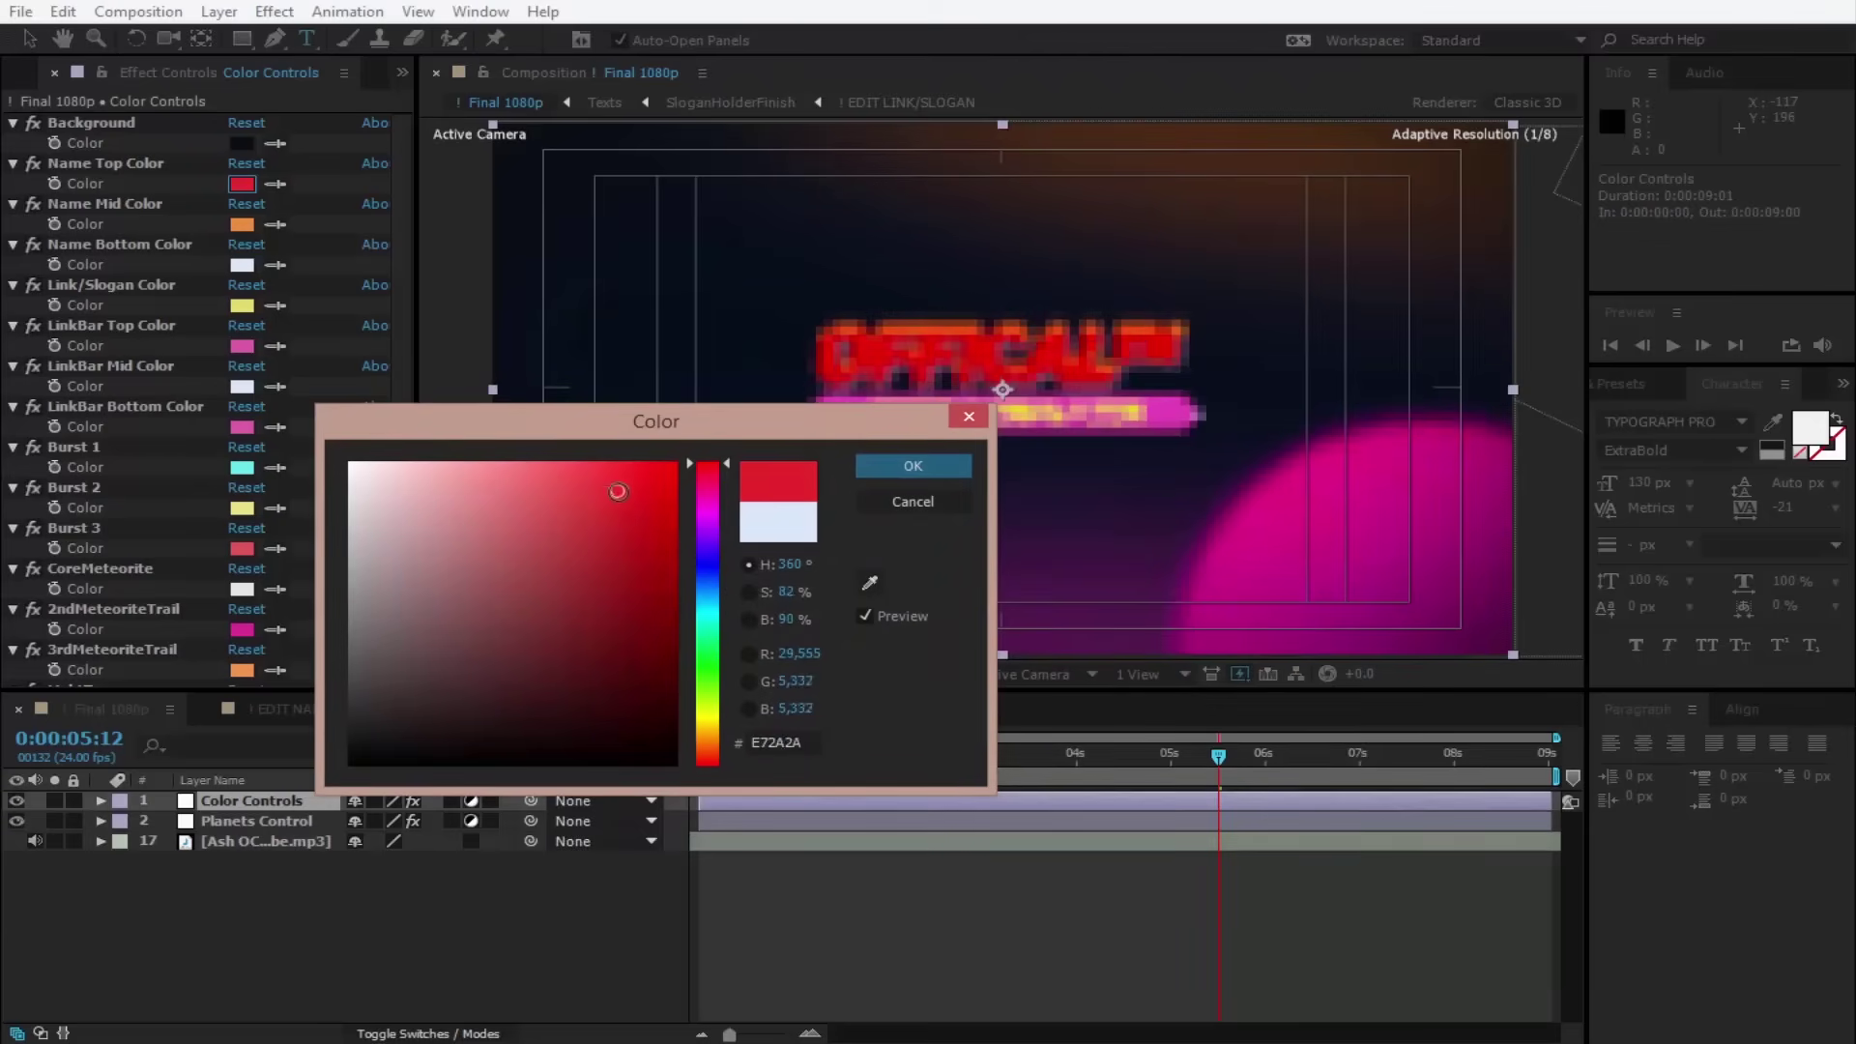
{"action": "left_click", "coordinate": [875, 468]}
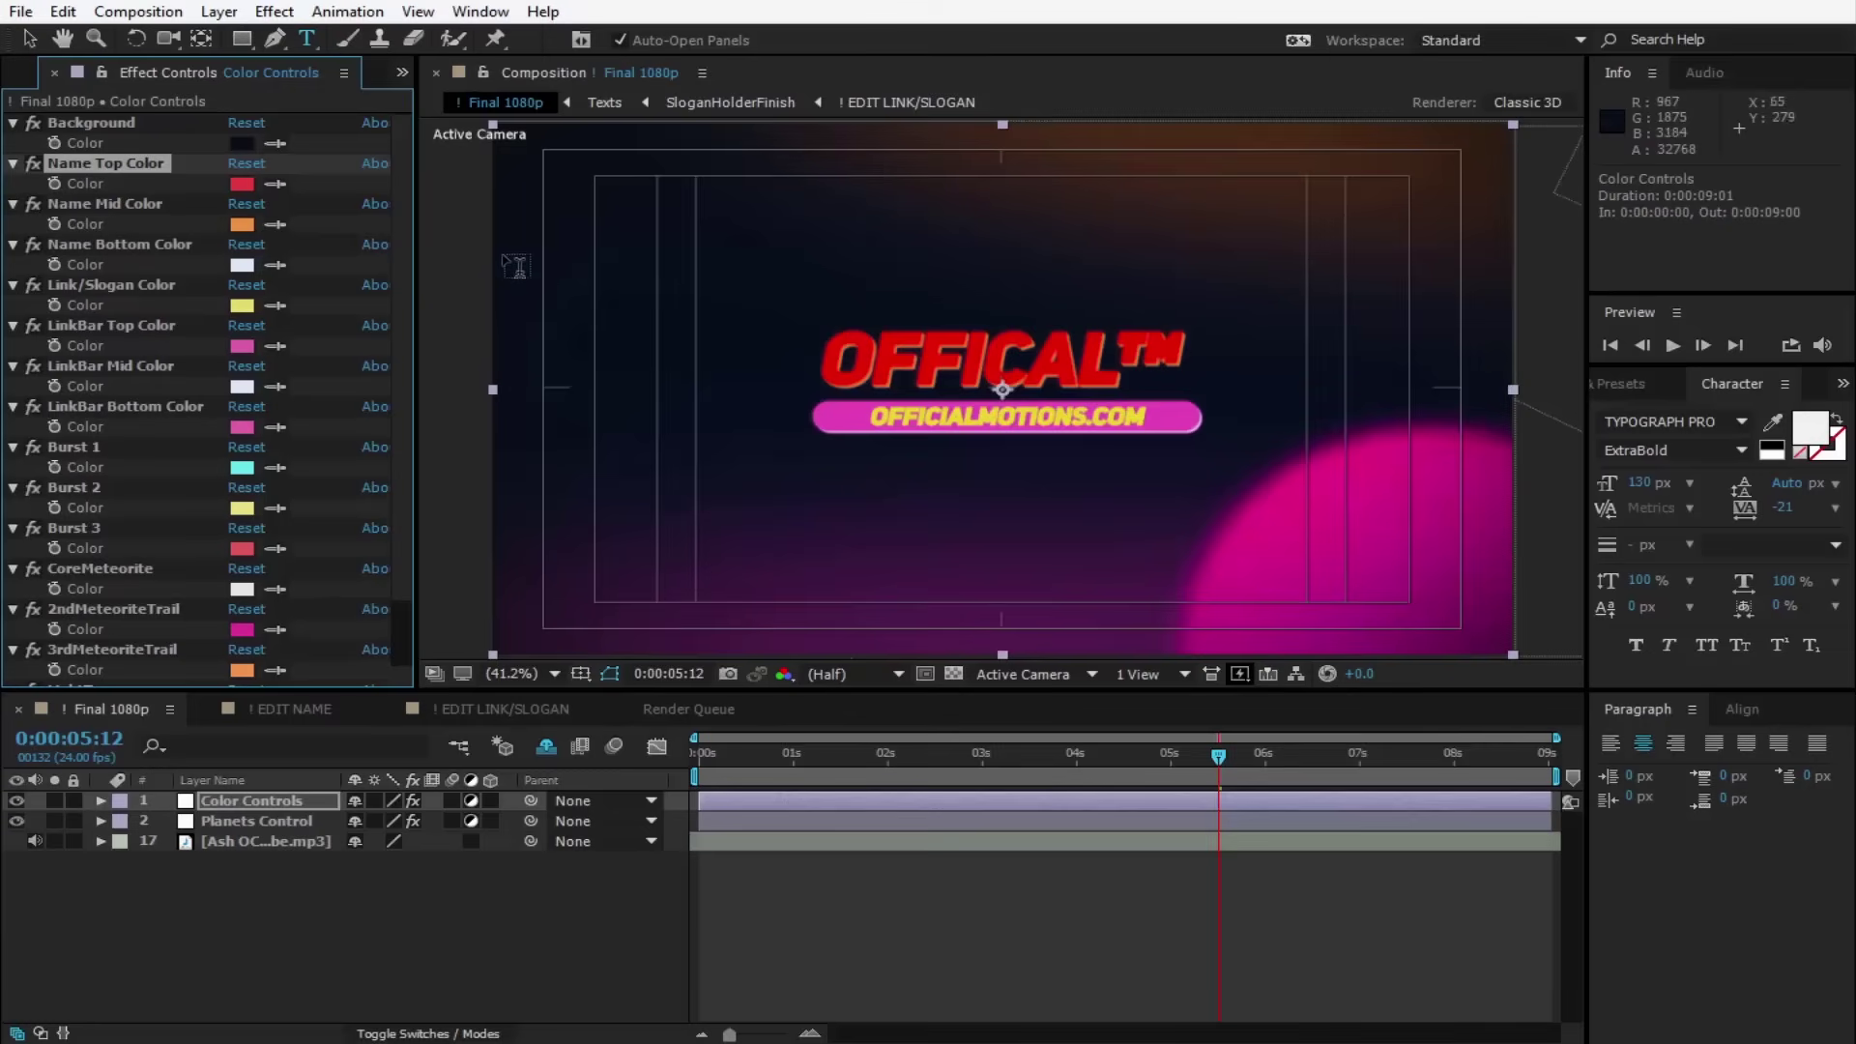
Set the Name Mid Color to pure white.
{"action": "left_click", "coordinate": [238, 224]}
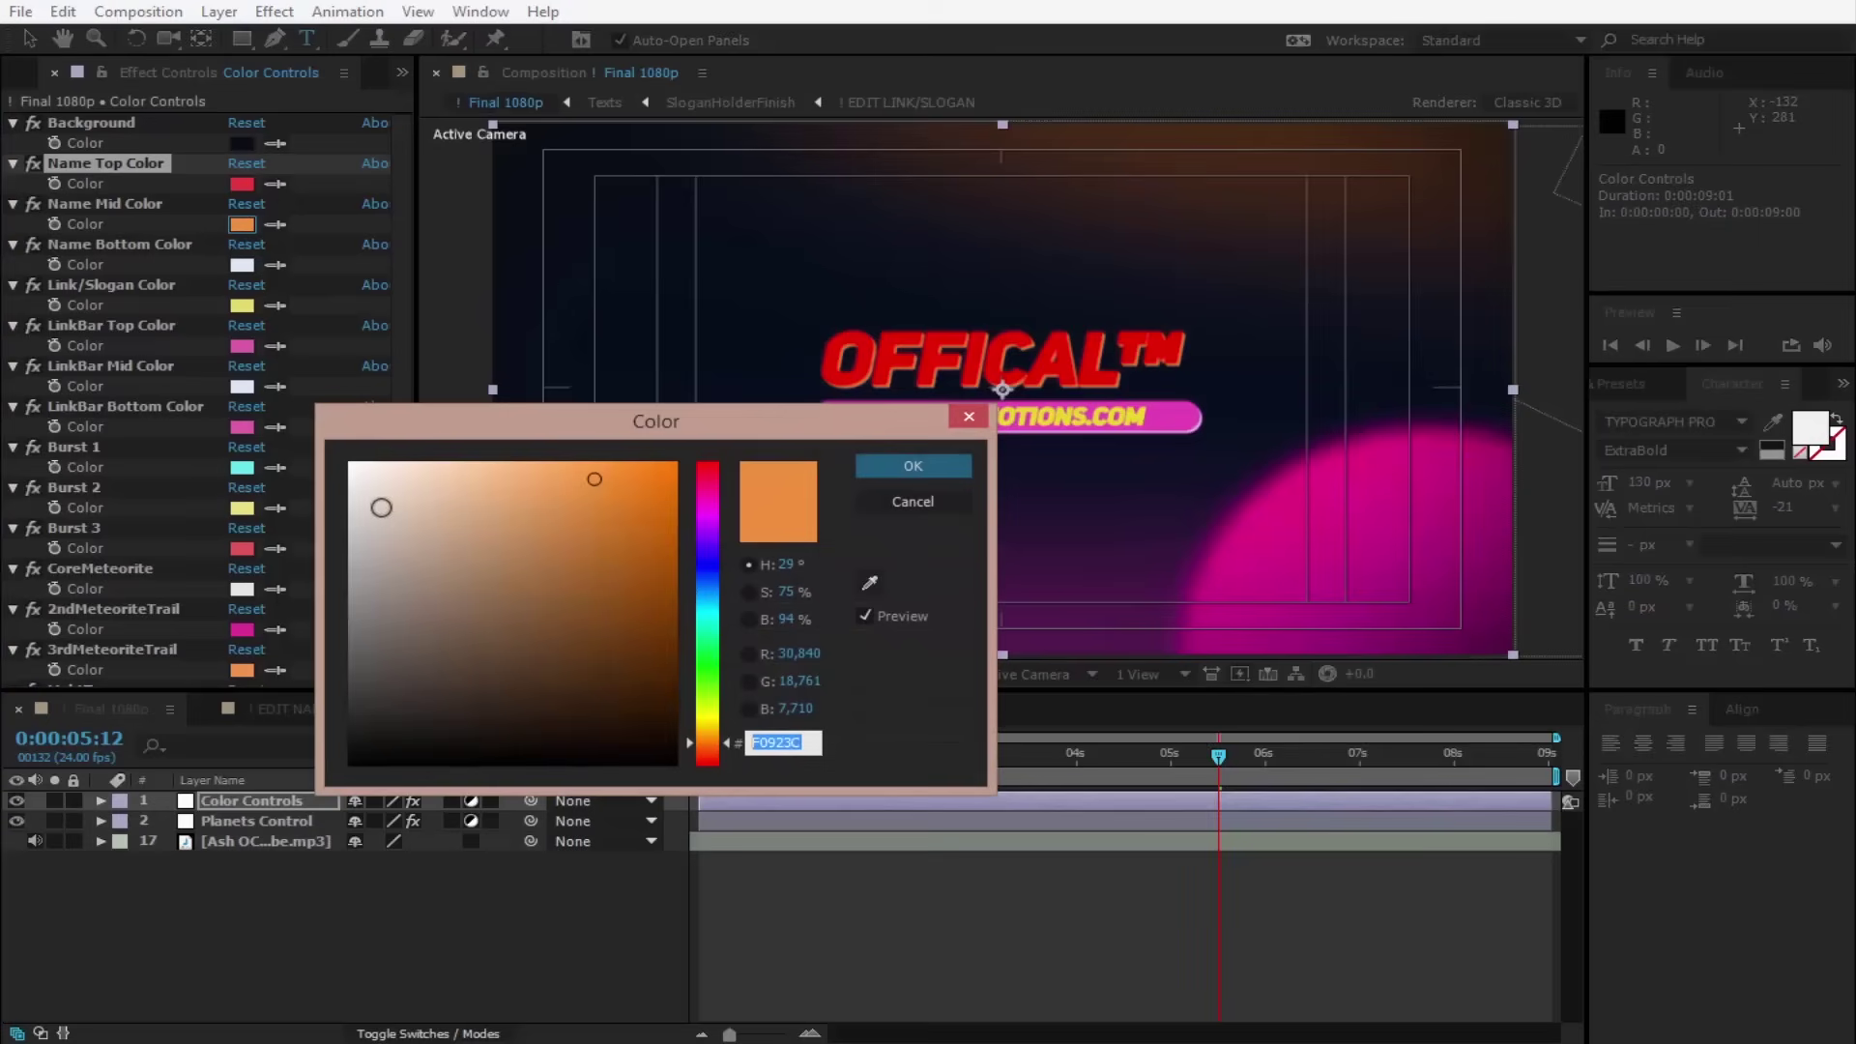
{"action": "left_click", "coordinate": [348, 479]}
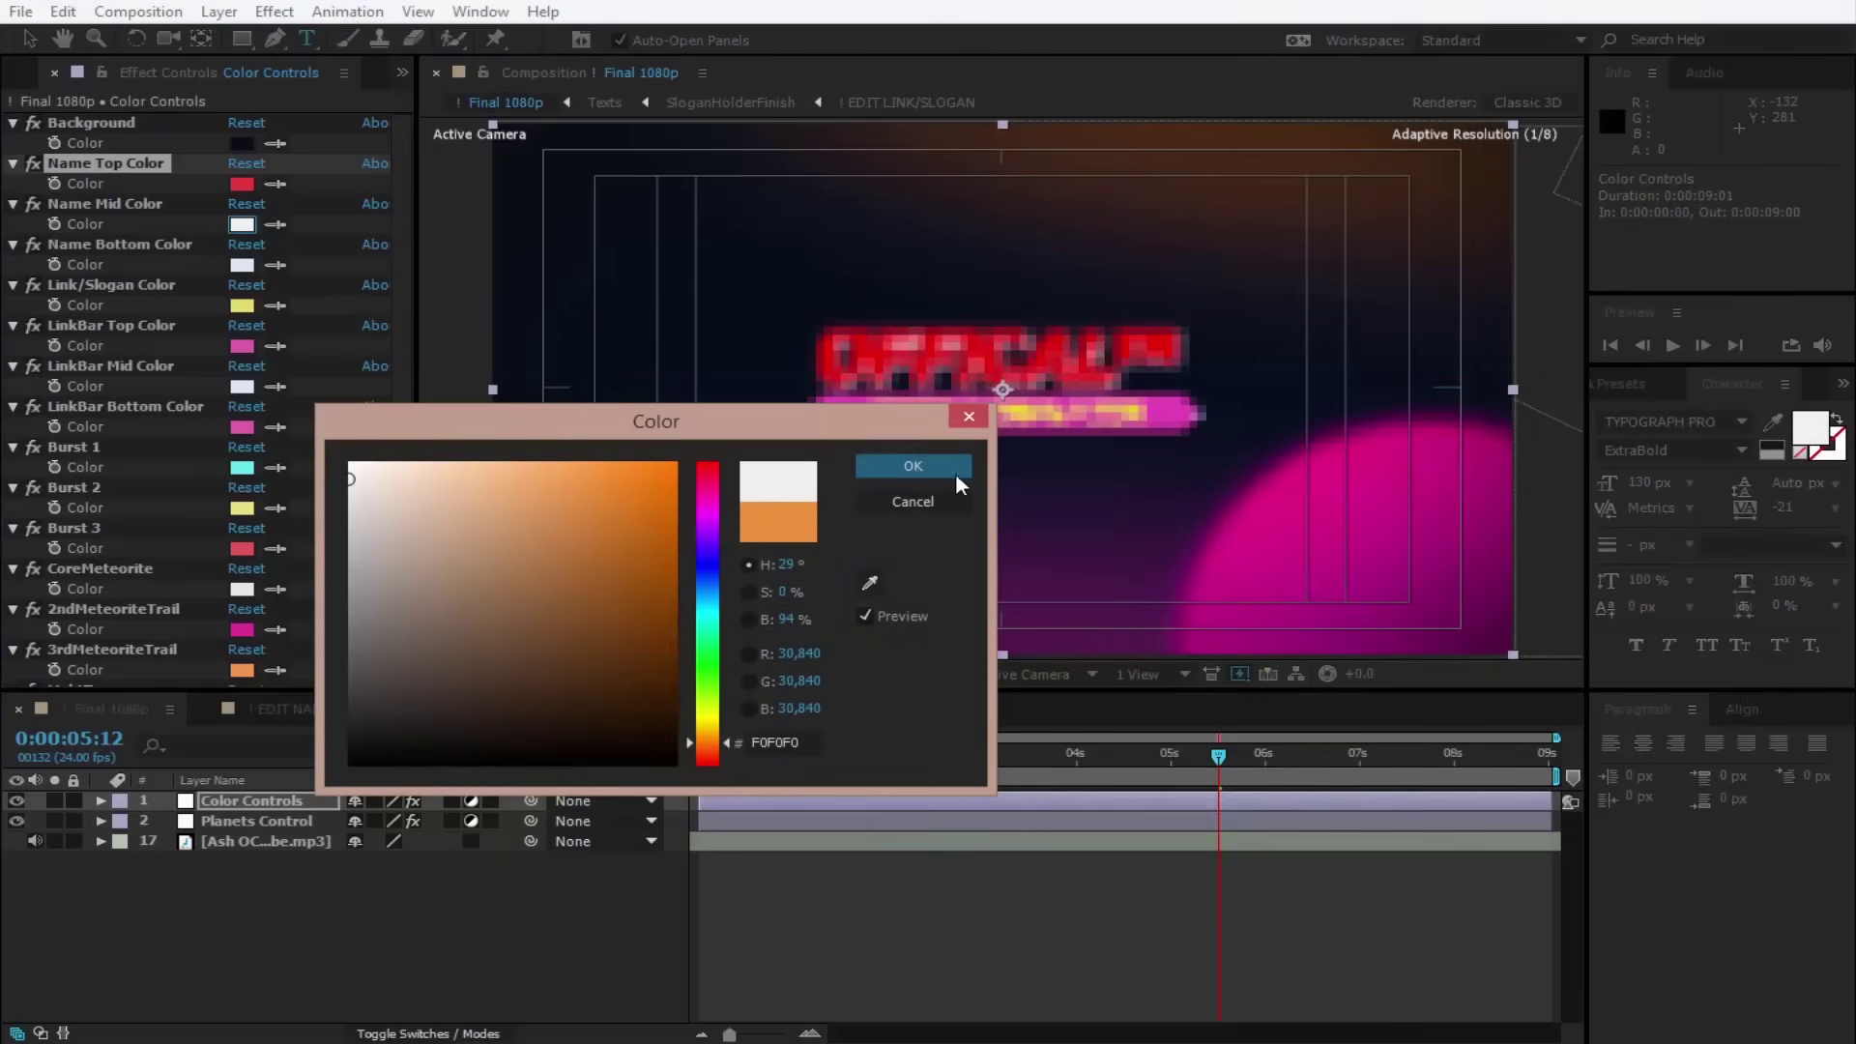
{"action": "left_click", "coordinate": [908, 471]}
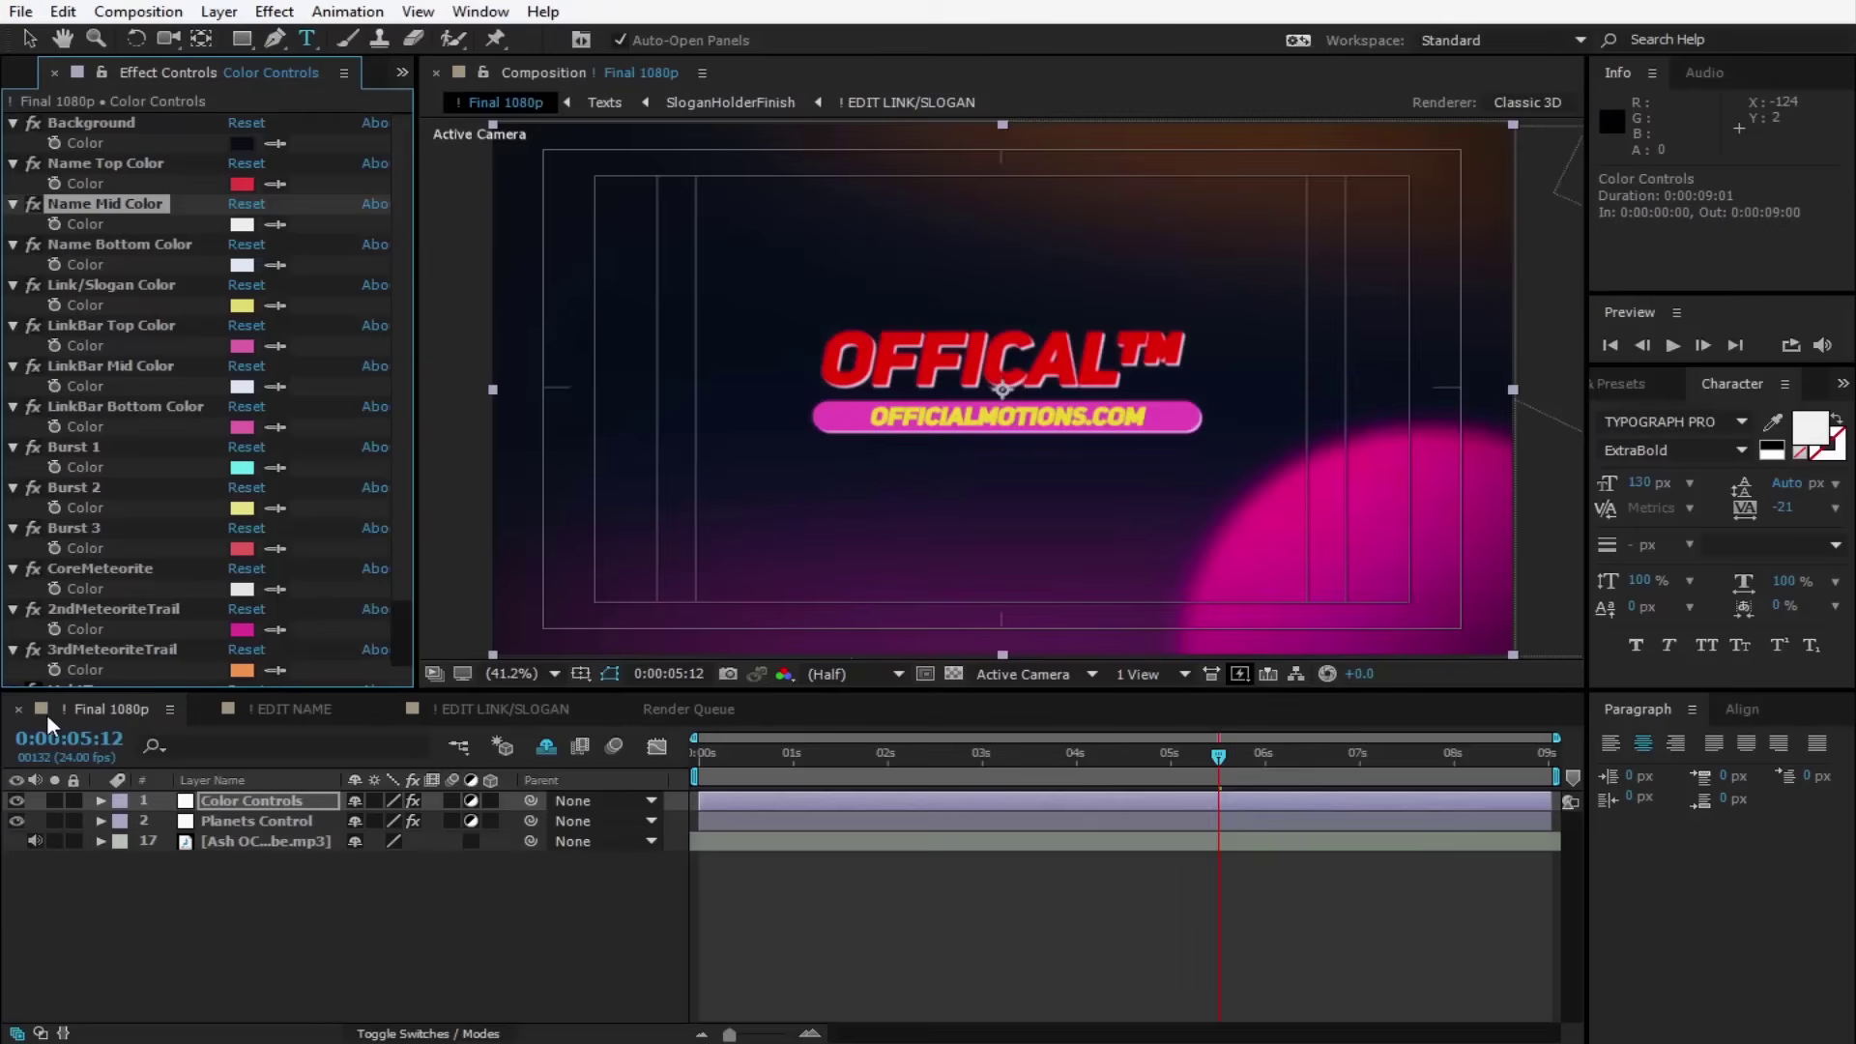
{"action": "left_click", "coordinate": [116, 705]}
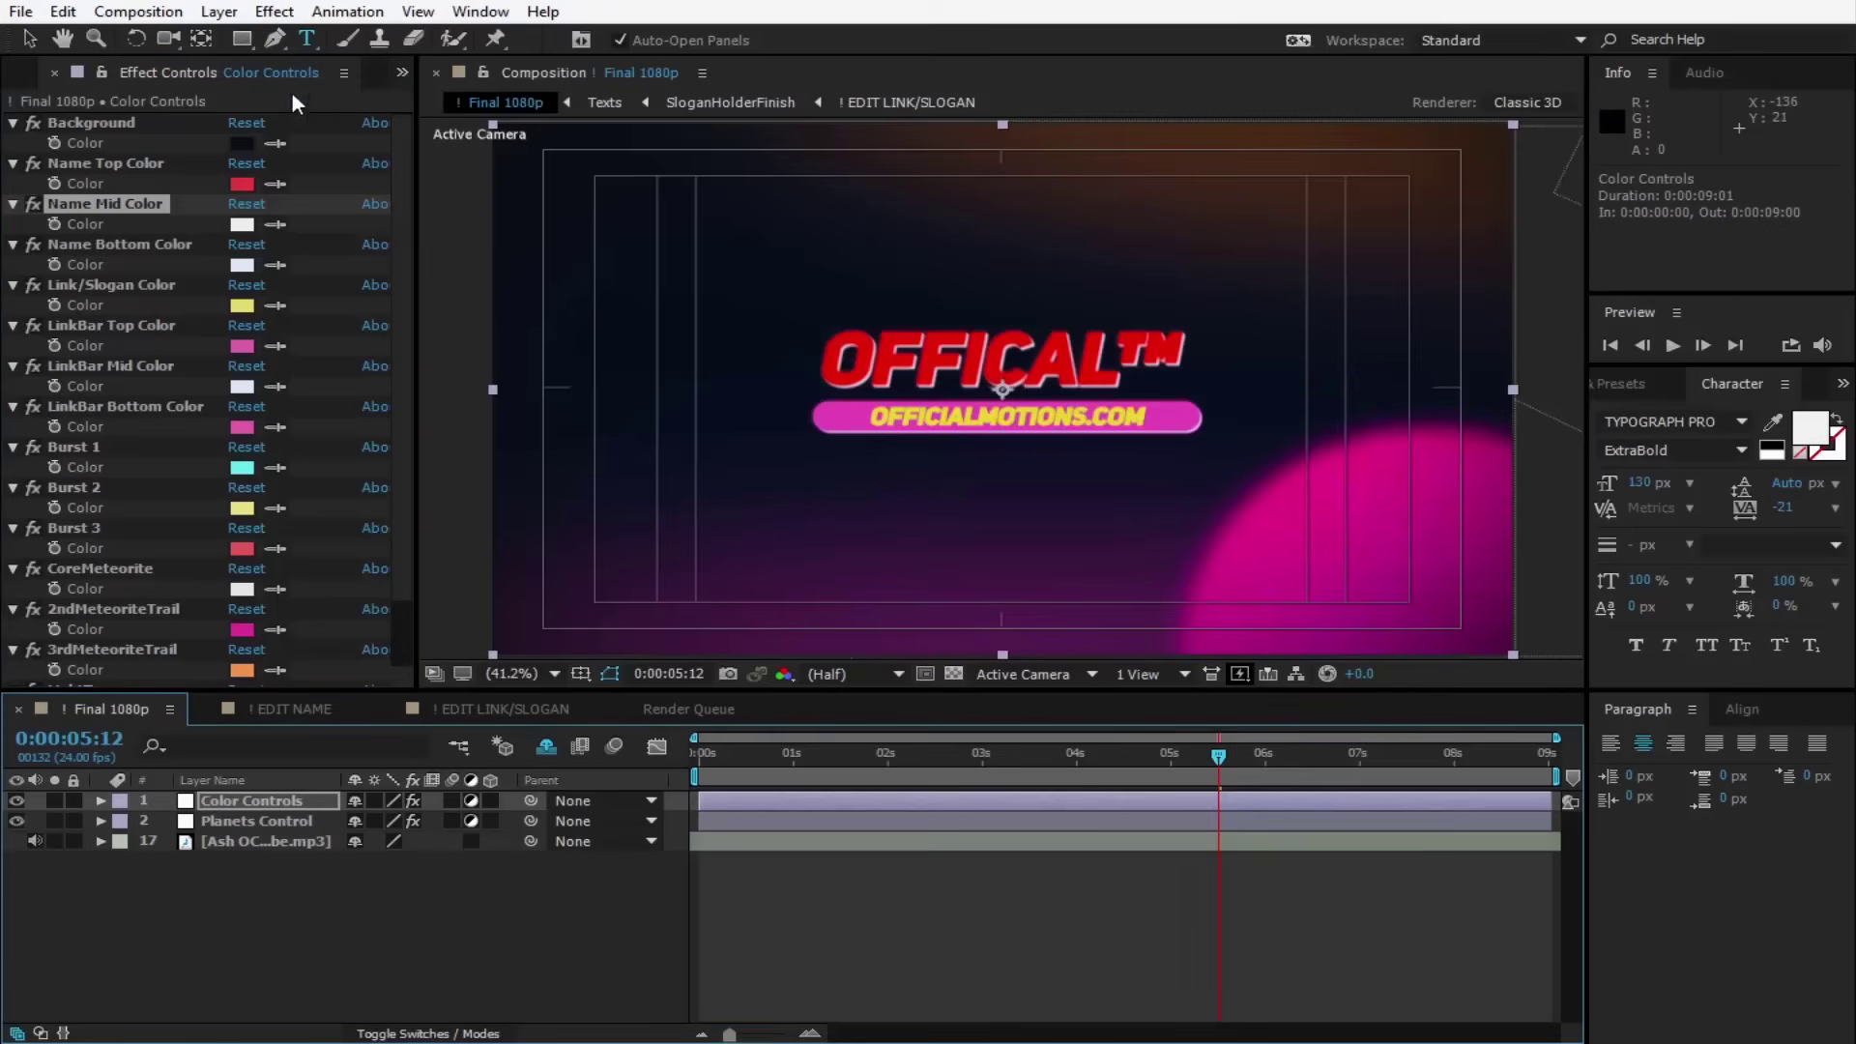
Add the Final 1080p composition to the Render Queue from the Composition menu.
{"action": "left_click", "coordinate": [136, 12]}
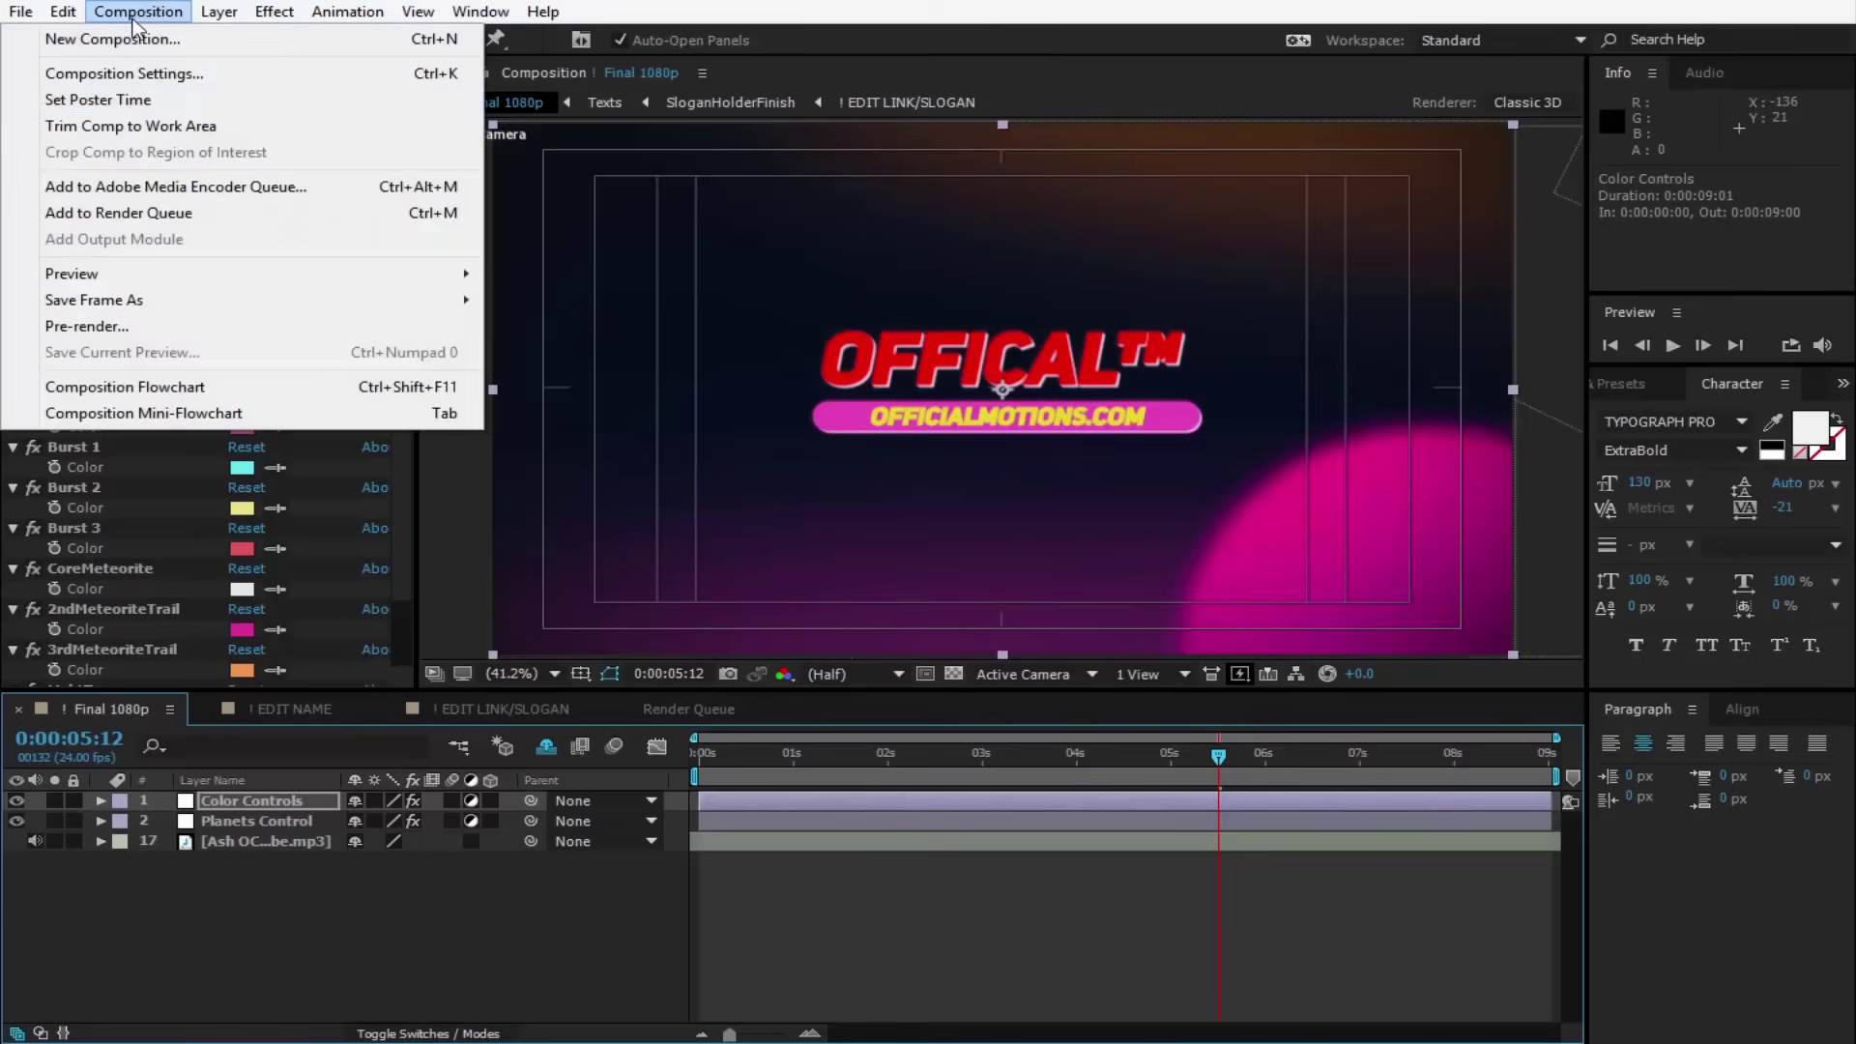
{"action": "left_click", "coordinate": [150, 215]}
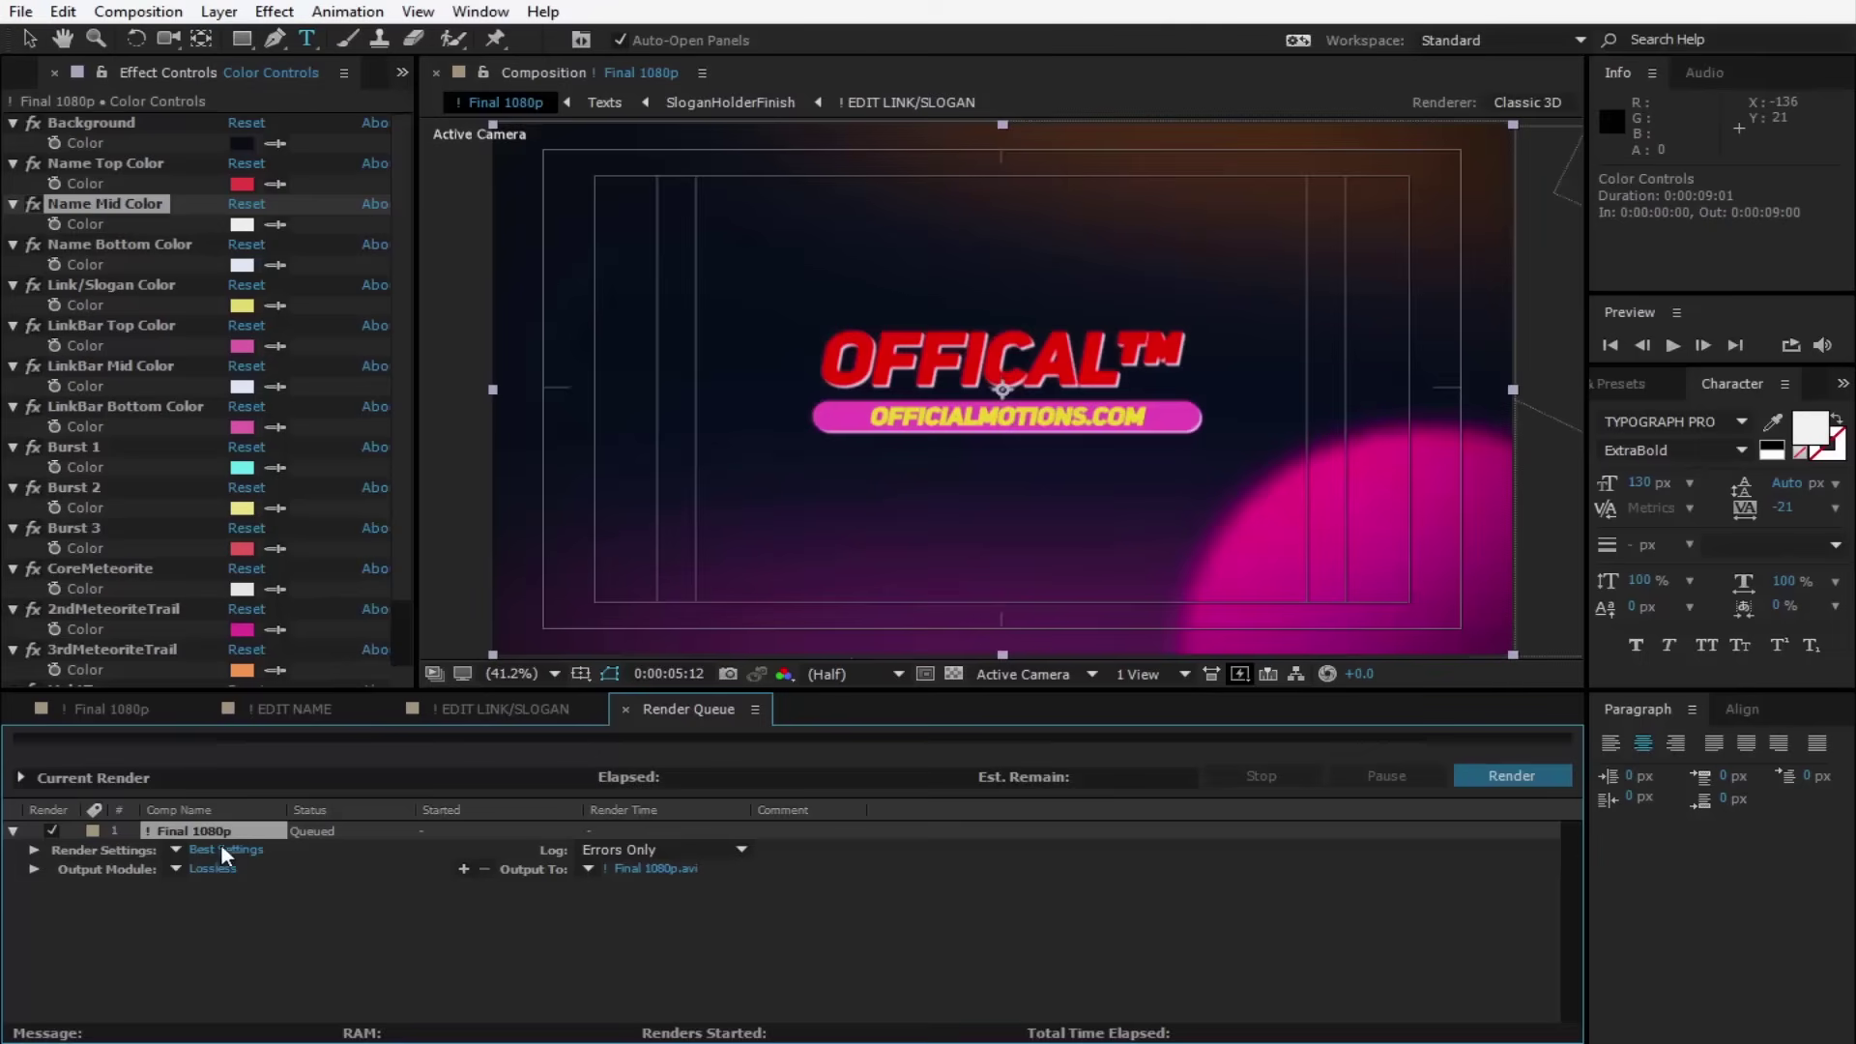
Set the render's output module to QuickTime format with the H.264 codec.
{"action": "left_click", "coordinate": [209, 865]}
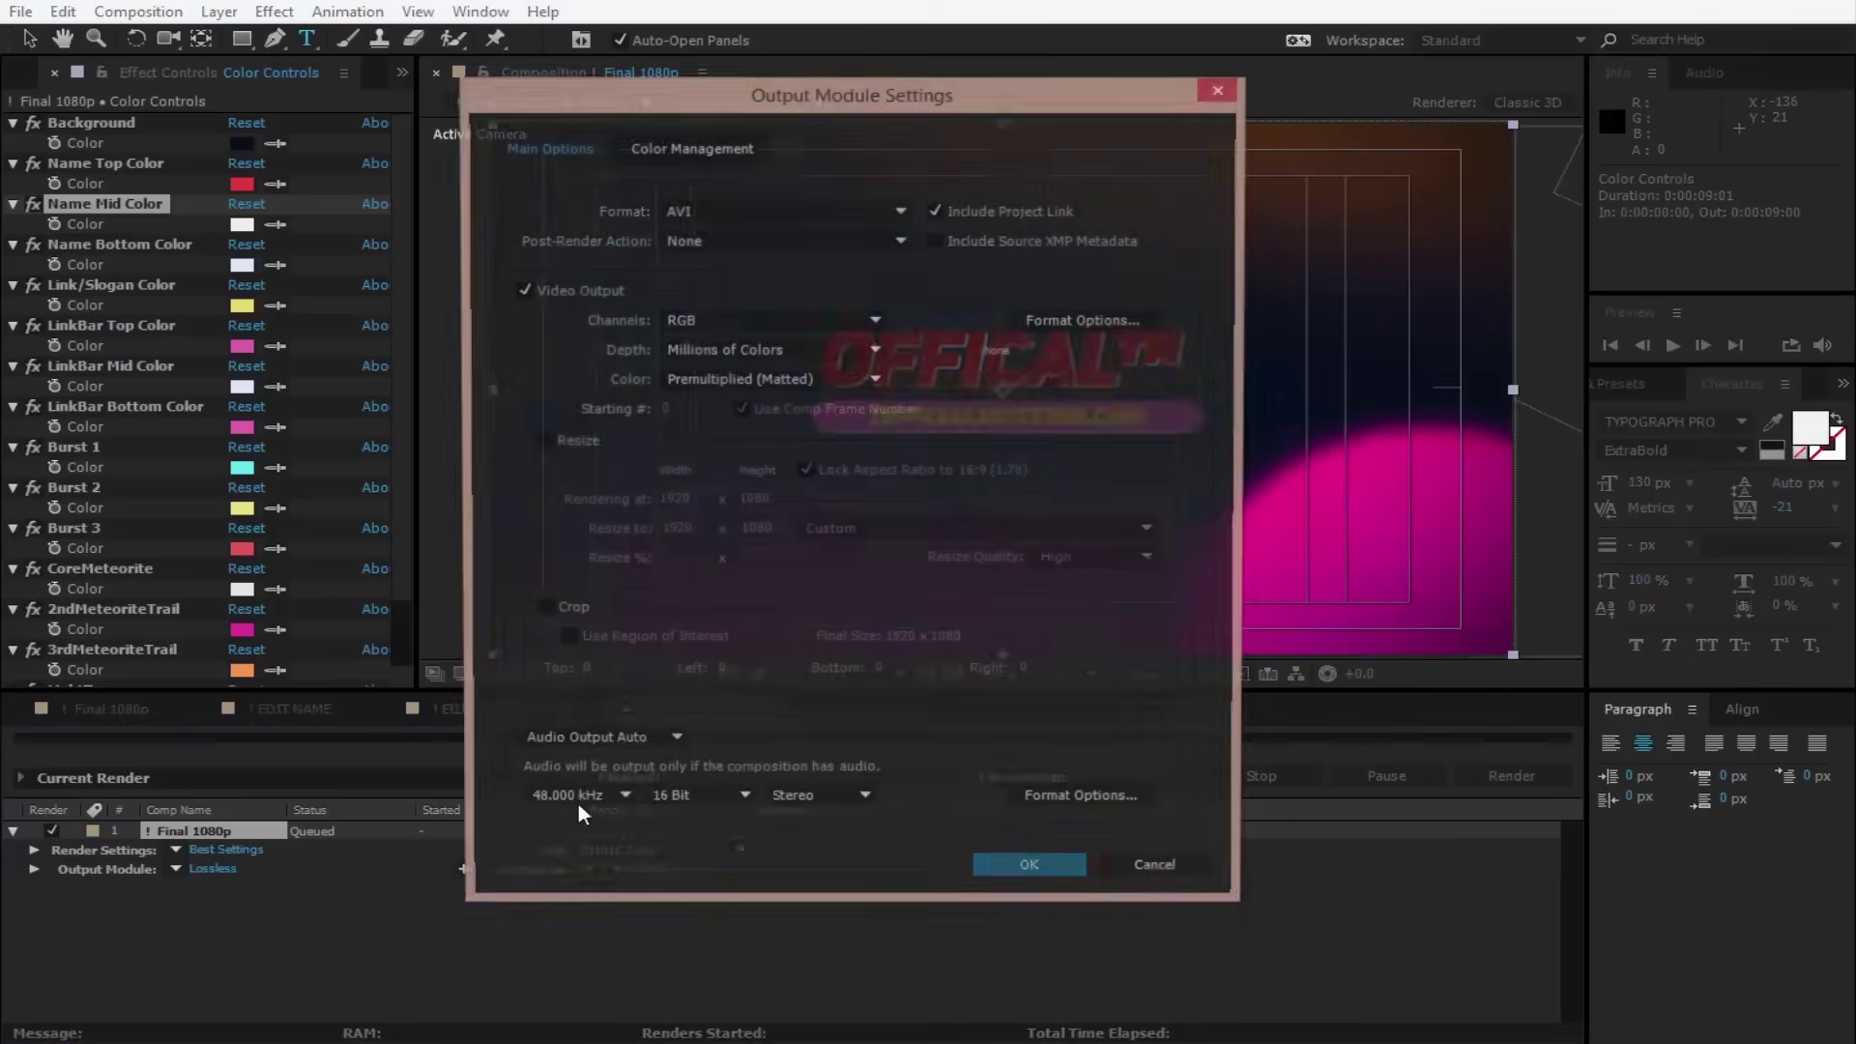
{"action": "left_click", "coordinate": [900, 217]}
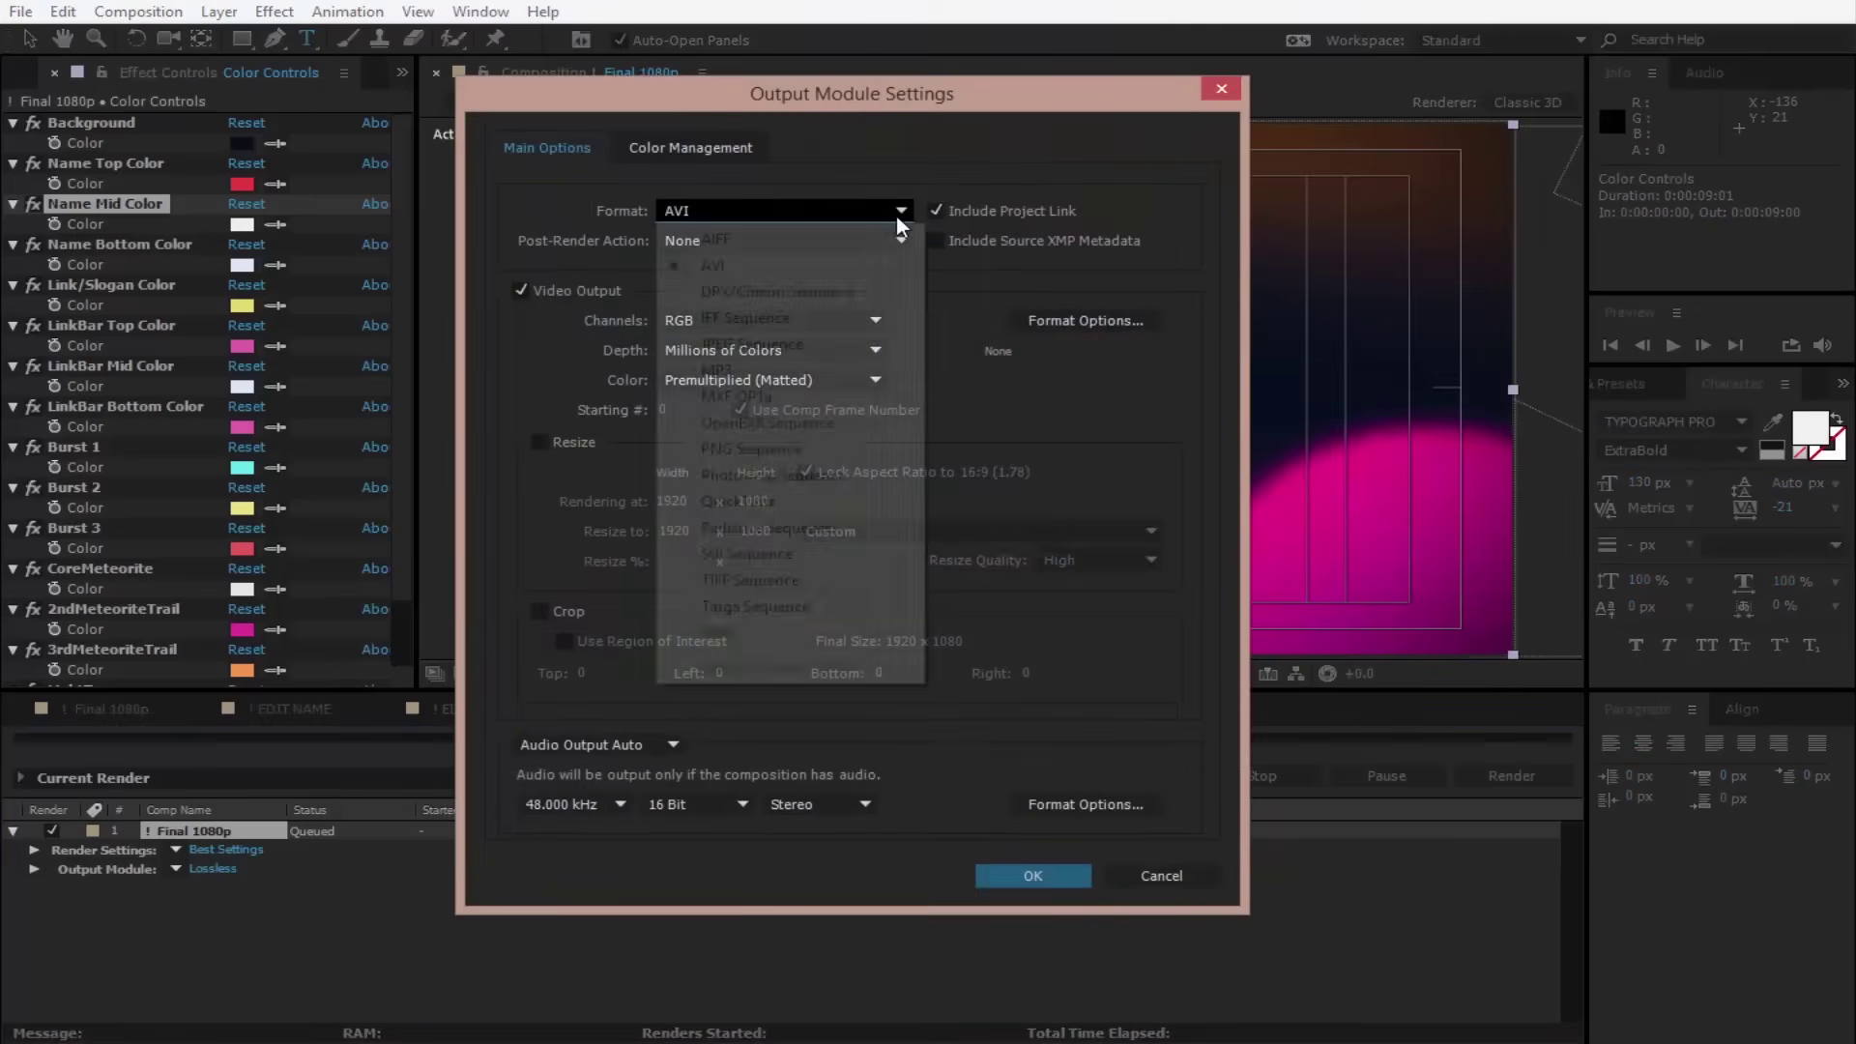
{"action": "left_click", "coordinate": [805, 507]}
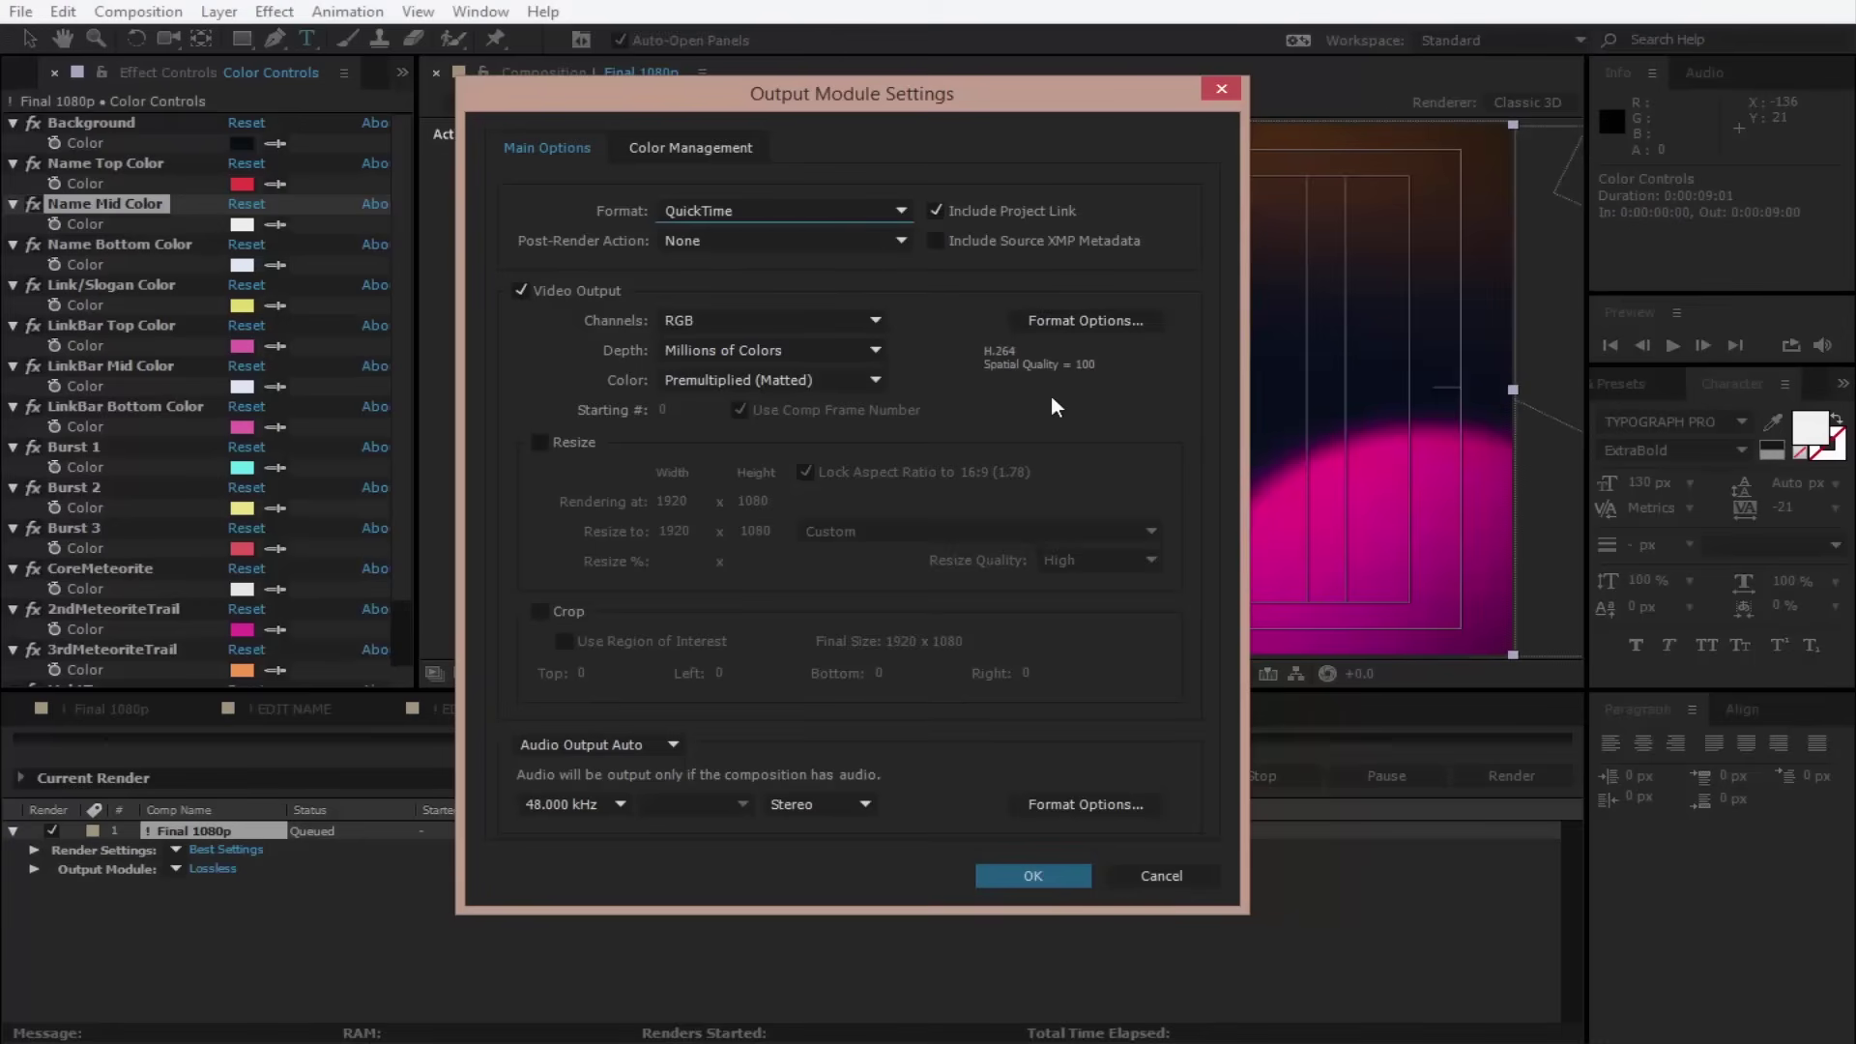
{"action": "left_click", "coordinate": [1083, 321]}
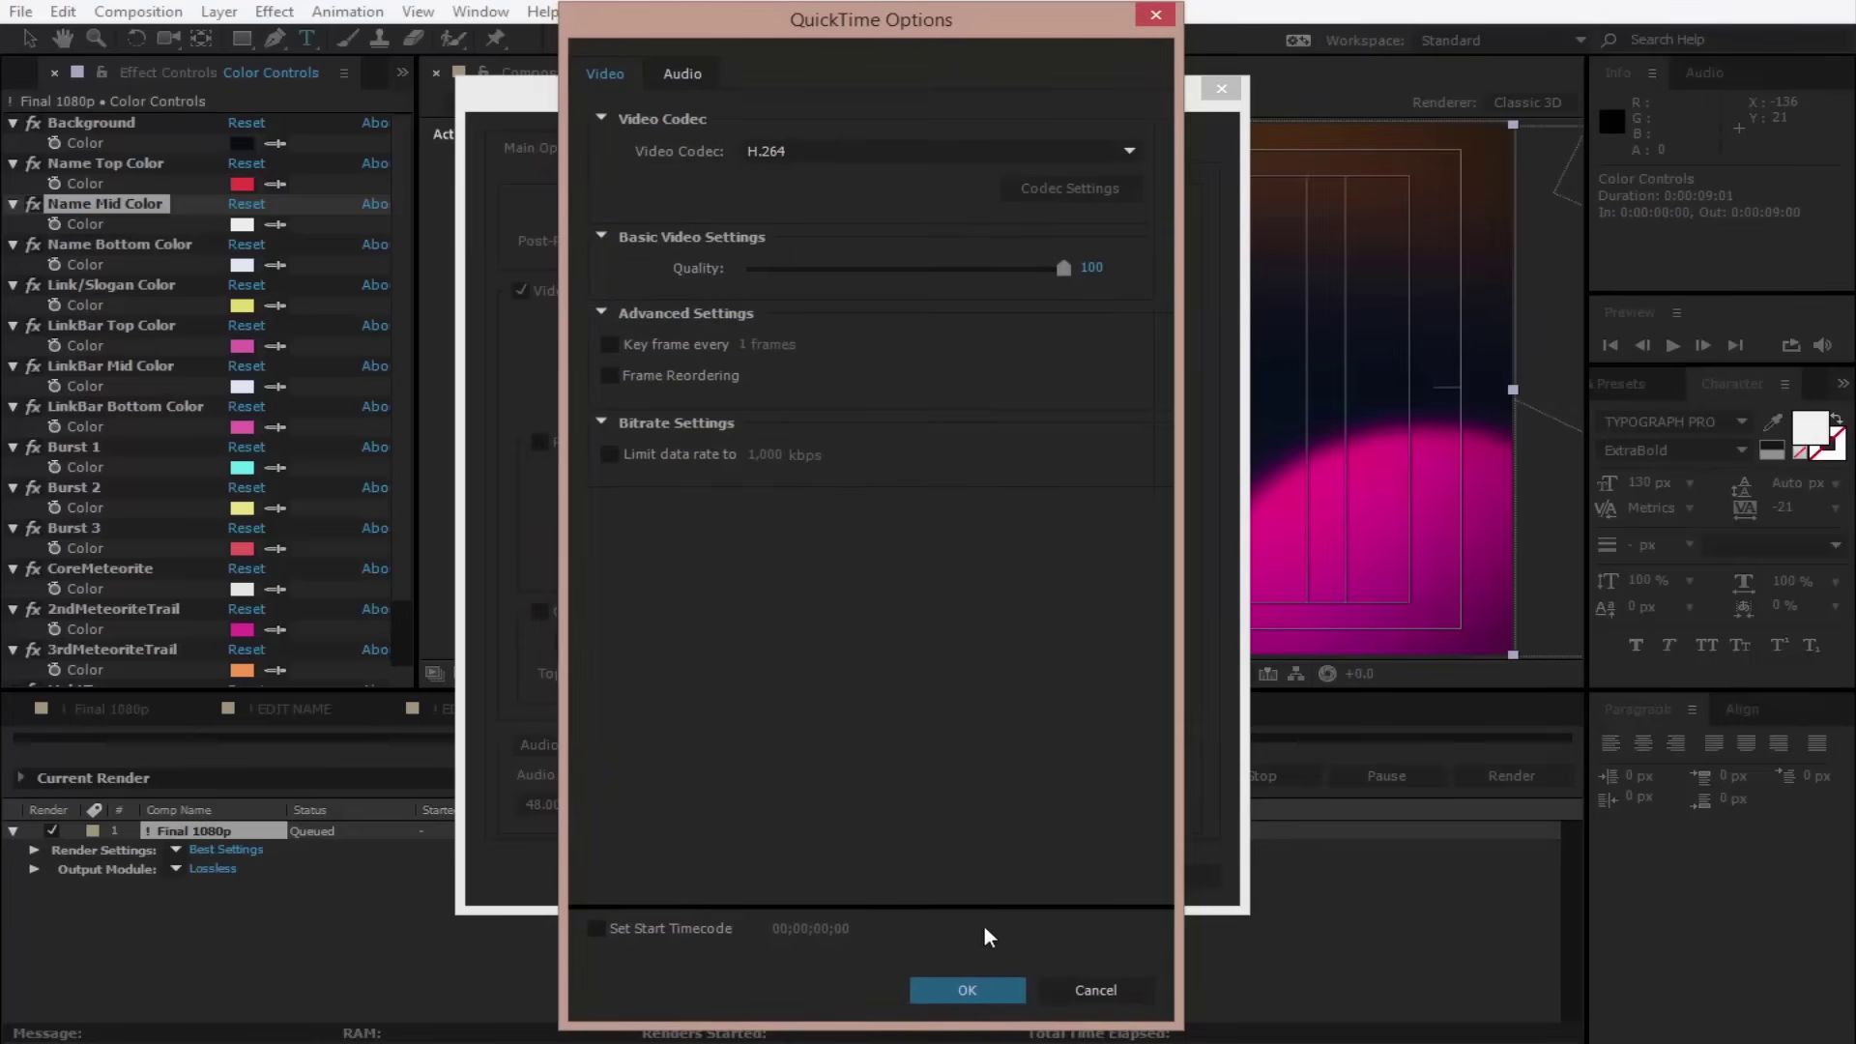
{"action": "left_click", "coordinate": [979, 990]}
{"action": "left_click", "coordinate": [1026, 869]}
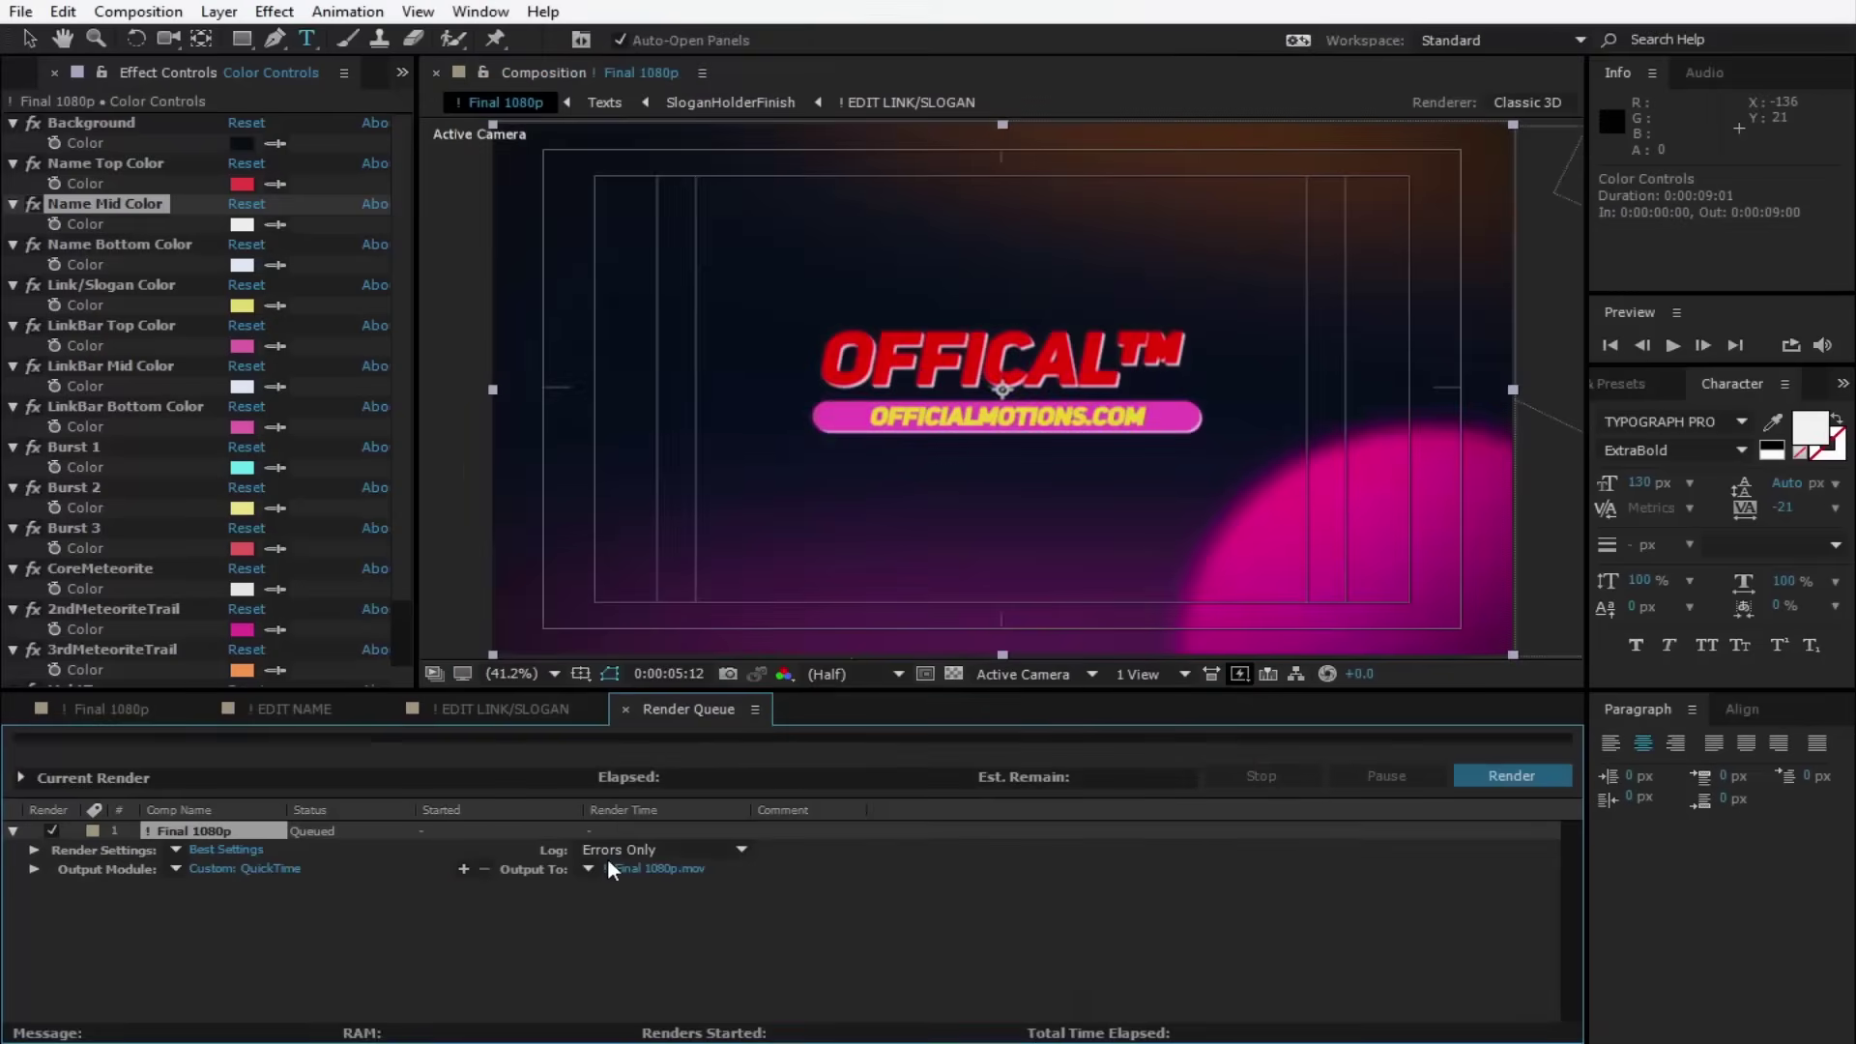
Set the render output file to Intro Tutorial on the Desktop.
{"action": "left_click", "coordinate": [666, 866]}
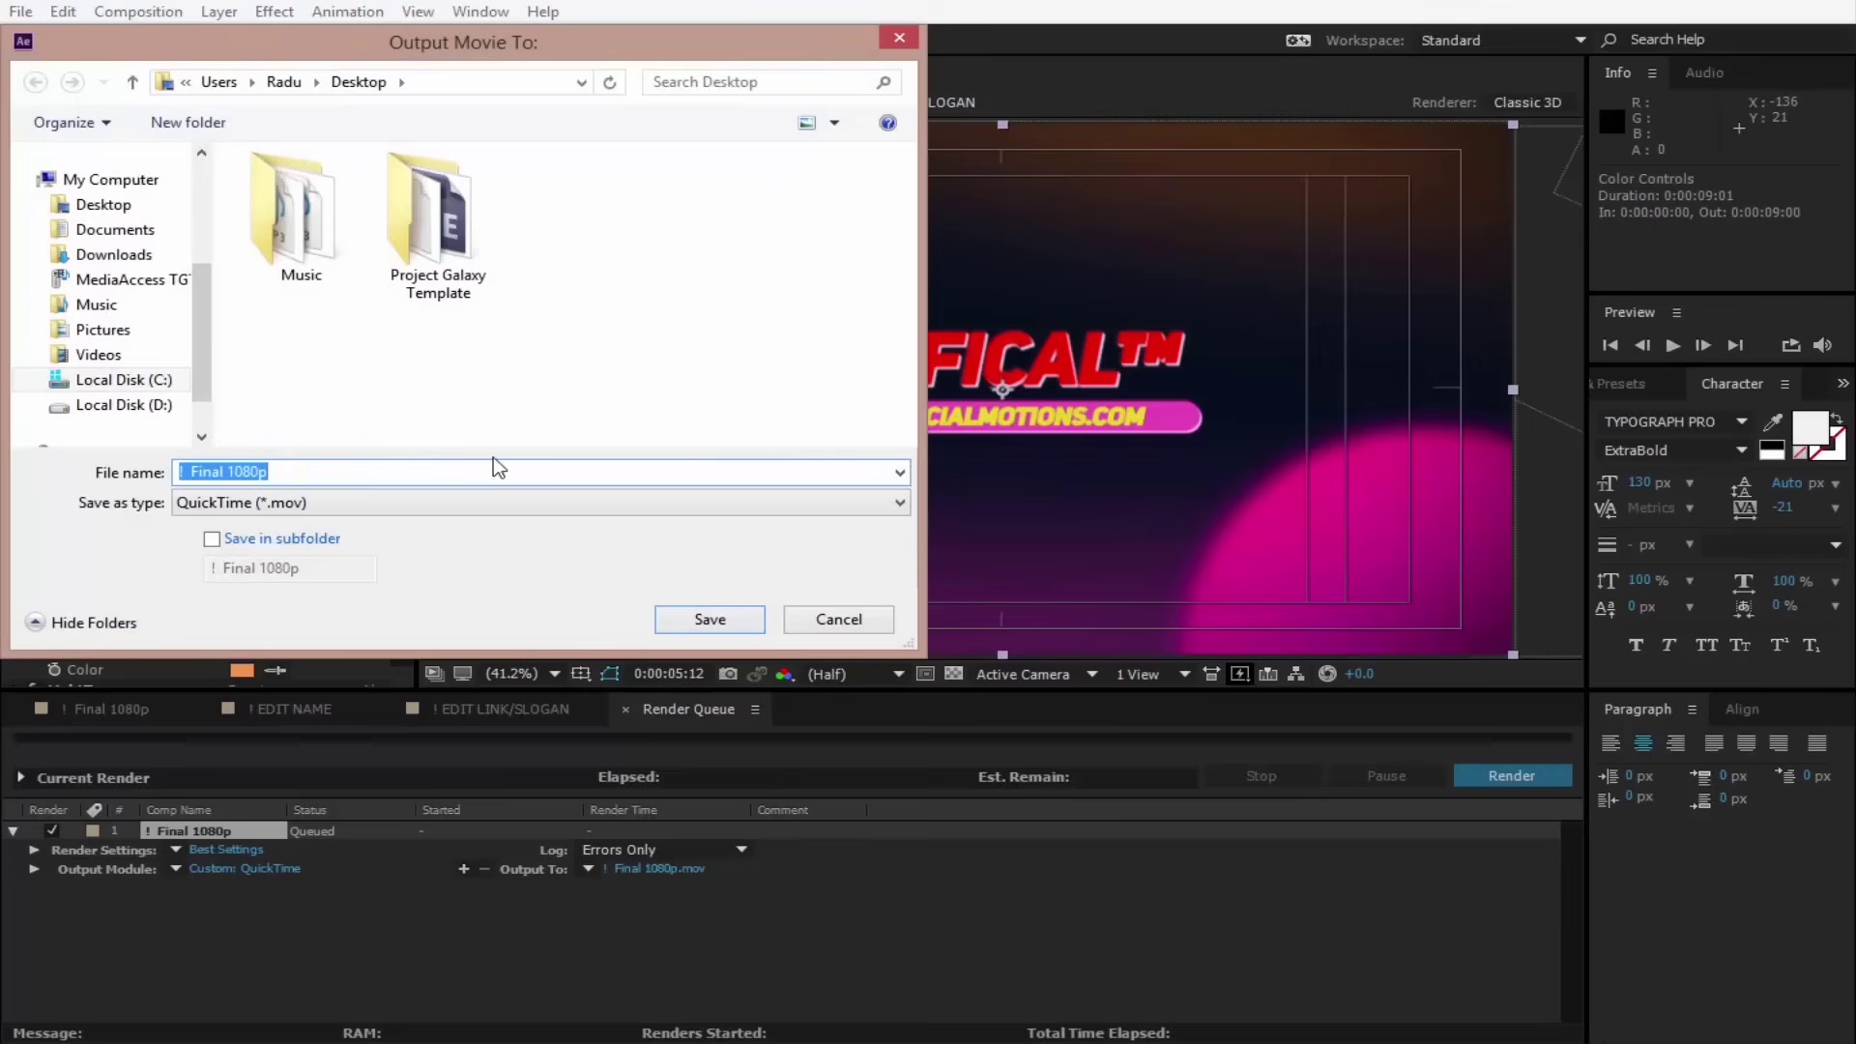
{"action": "type", "text": "Intro"}
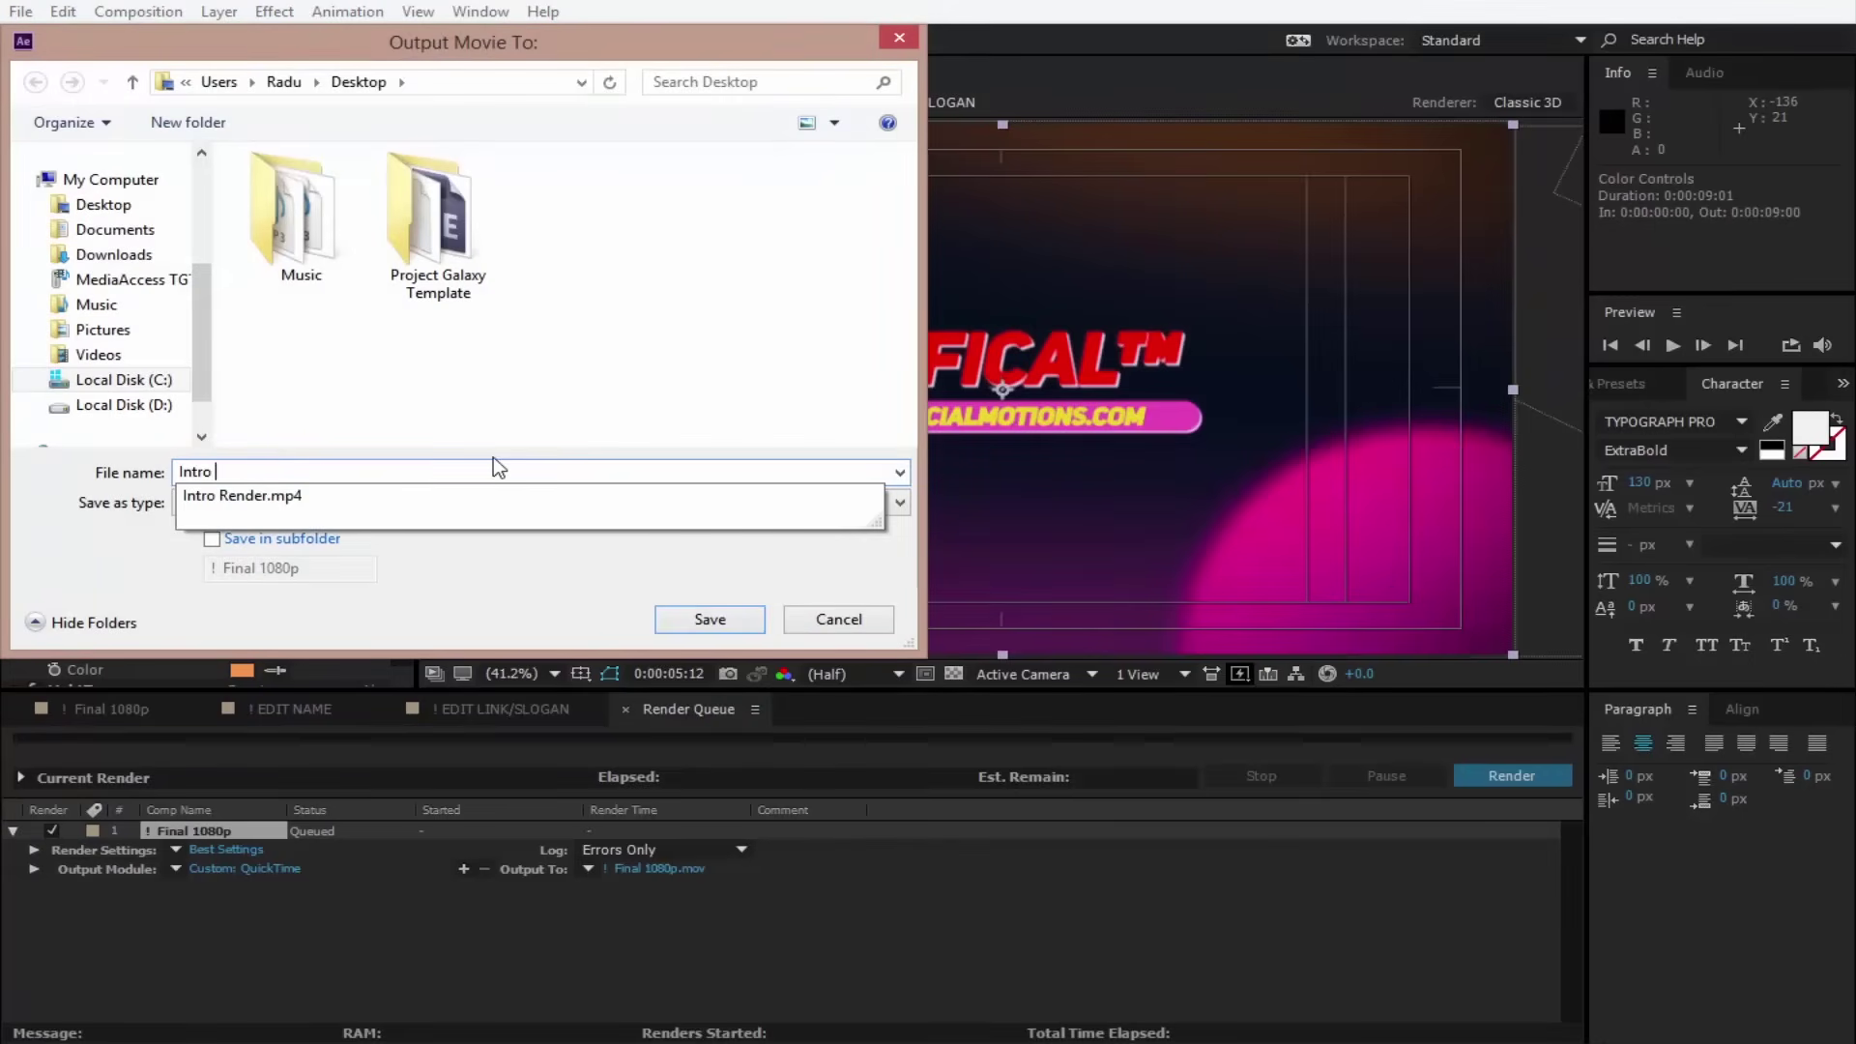
{"action": "type", "text": " Tutorial"}
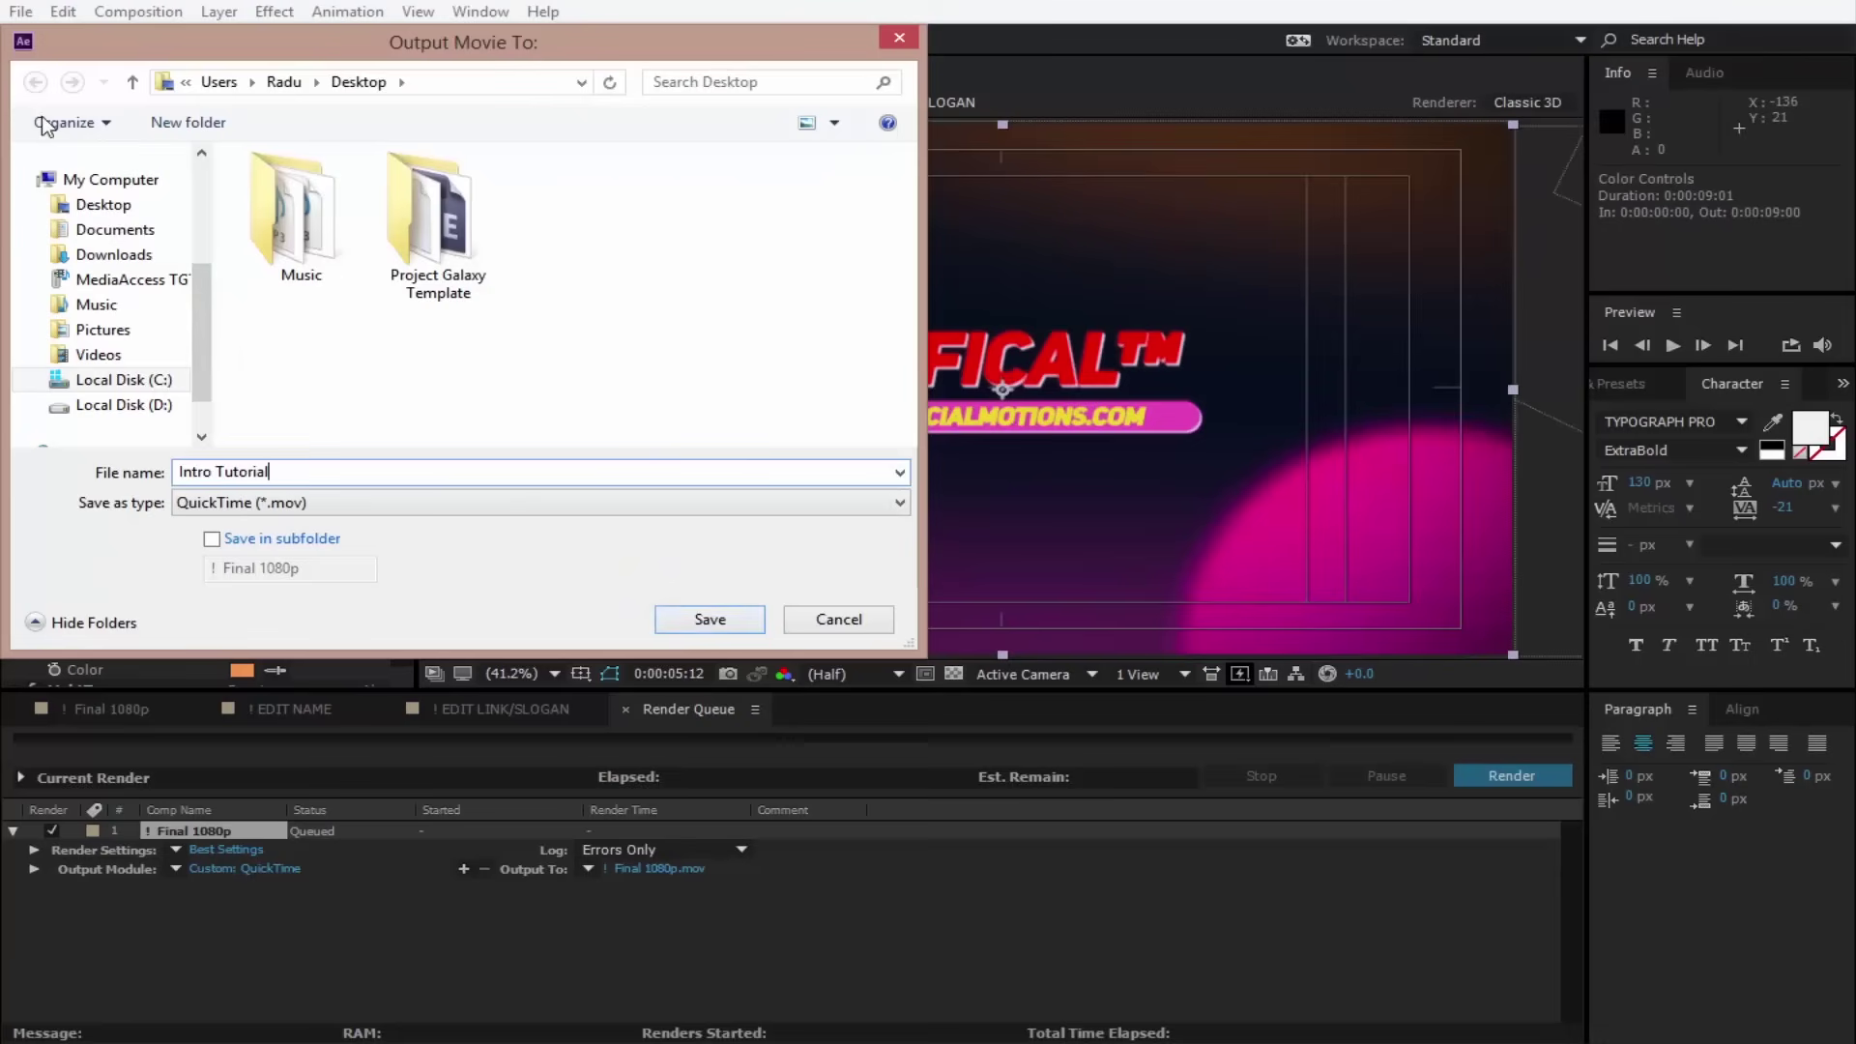
{"action": "left_click", "coordinate": [80, 205]}
{"action": "left_click", "coordinate": [699, 624]}
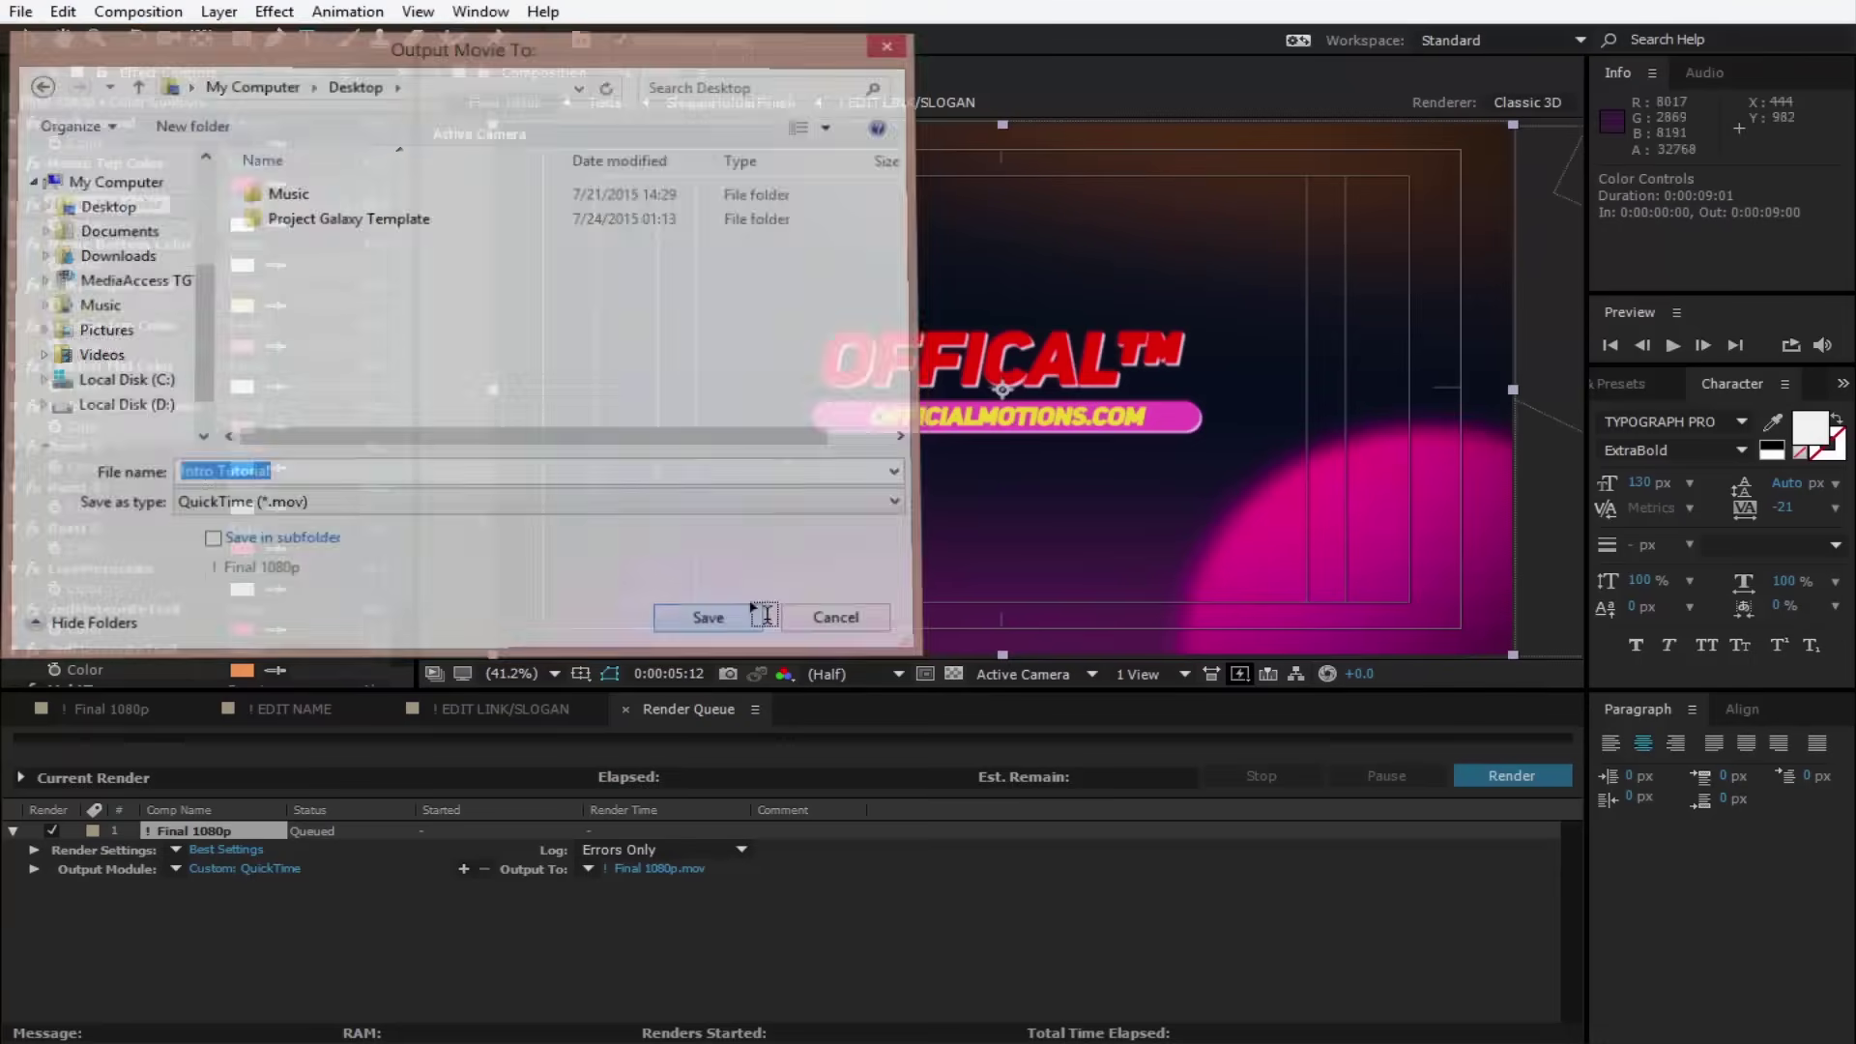